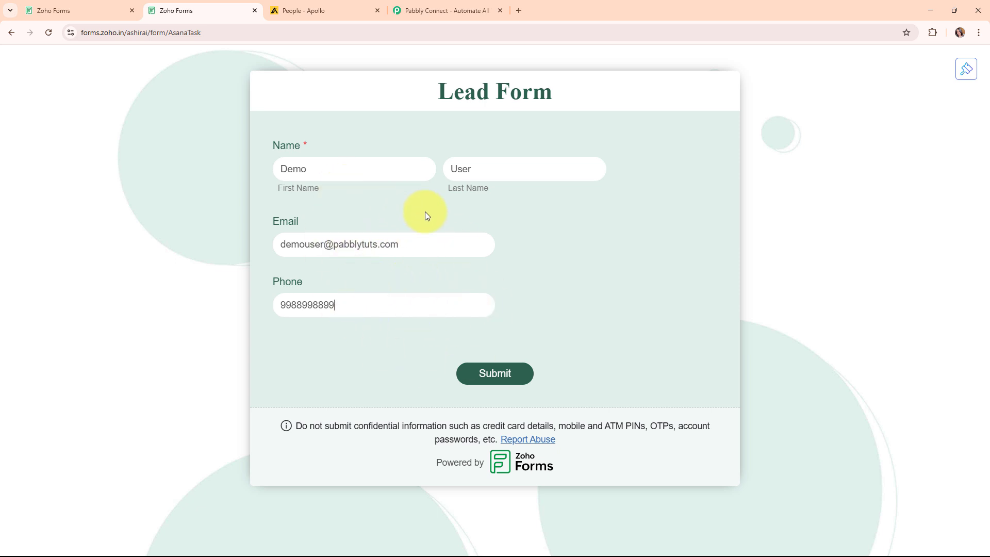
Compare the filled Lead Form with the Apollo people list
click(315, 8)
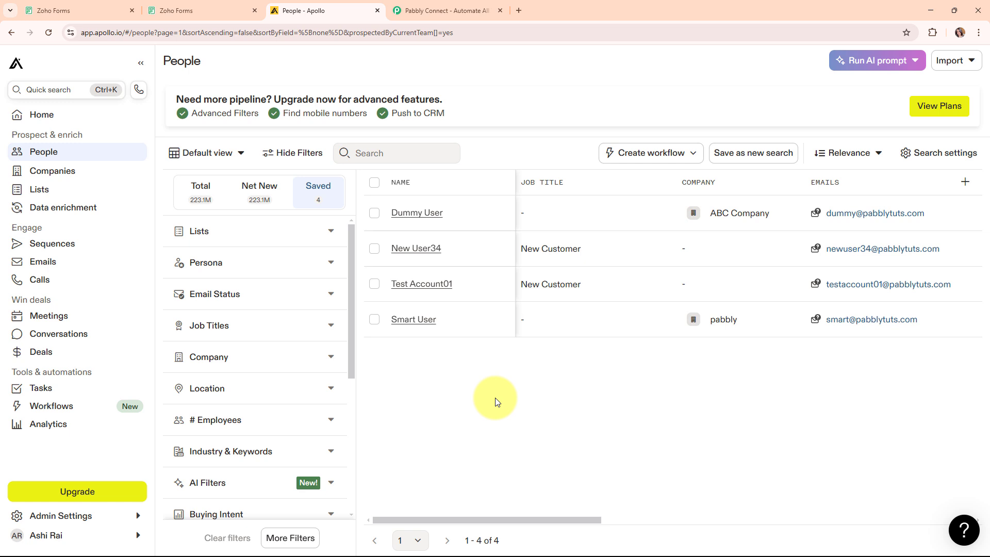
click(201, 5)
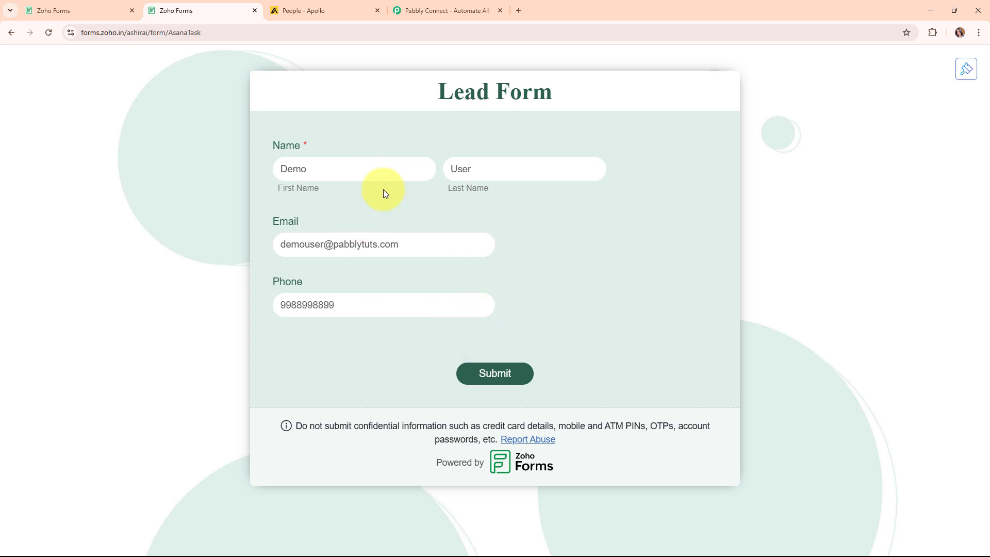
click(282, 5)
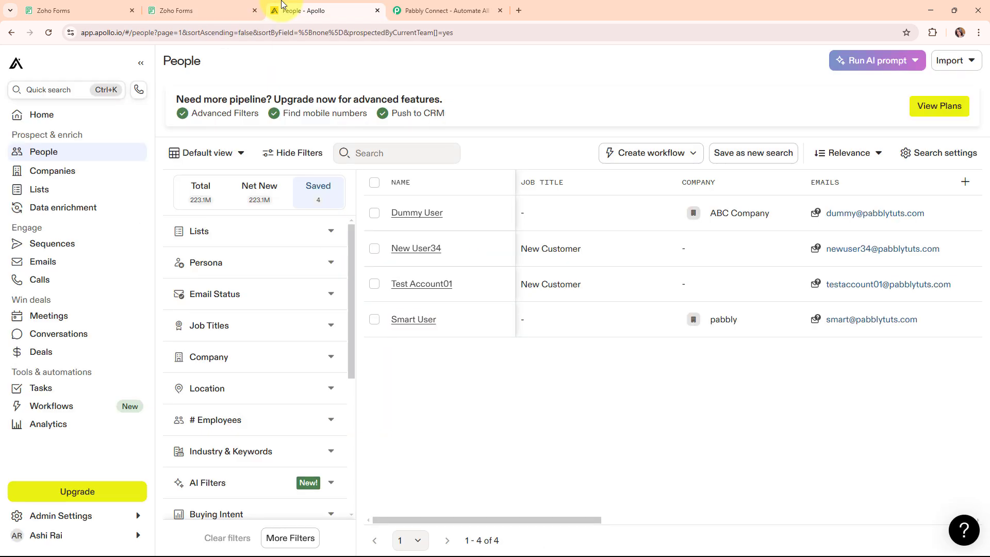
Submit the filled Lead Form and return to Apollo's People page
click(196, 9)
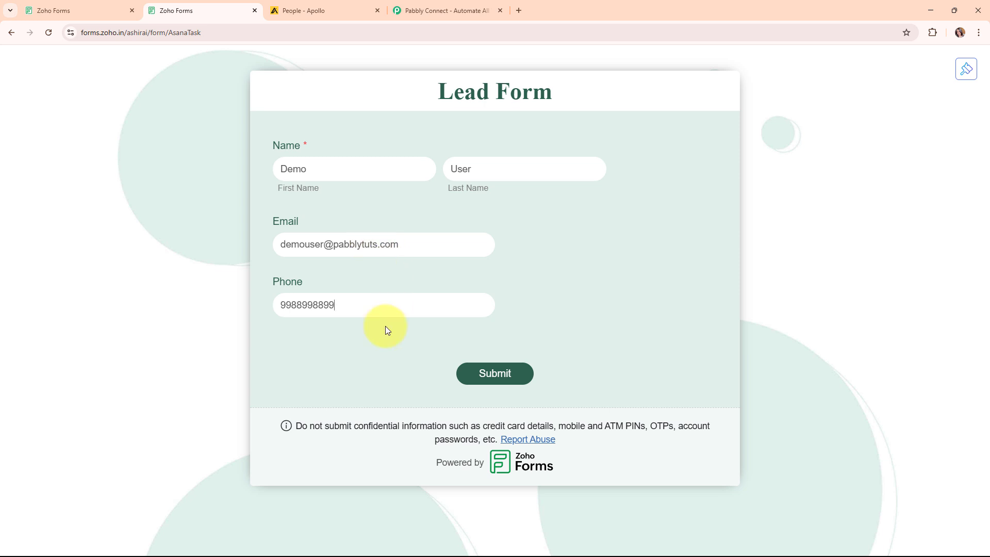
click(499, 374)
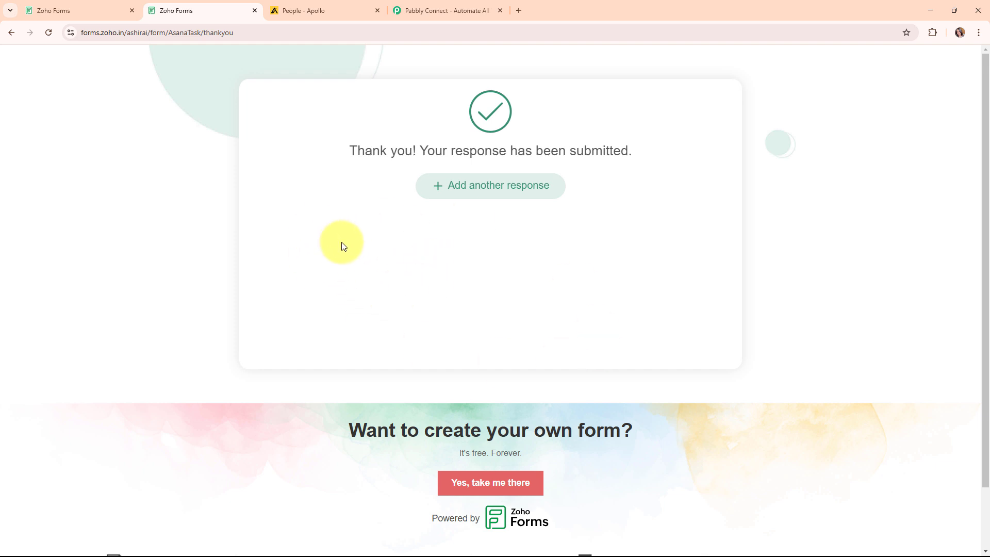
click(293, 5)
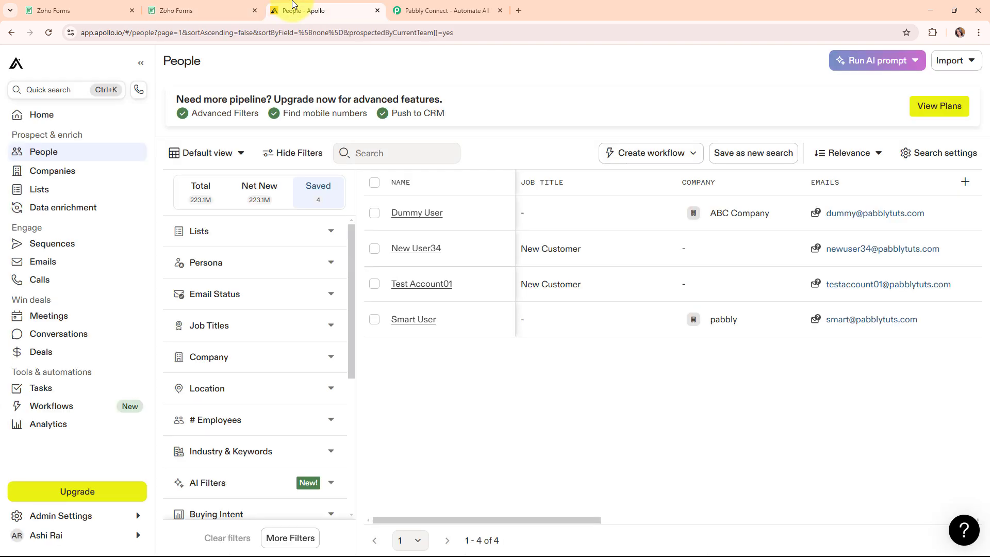
Reload Apollo's People list, close the duplicate Lead Form tab, and go to Pabbly Connect
click(48, 32)
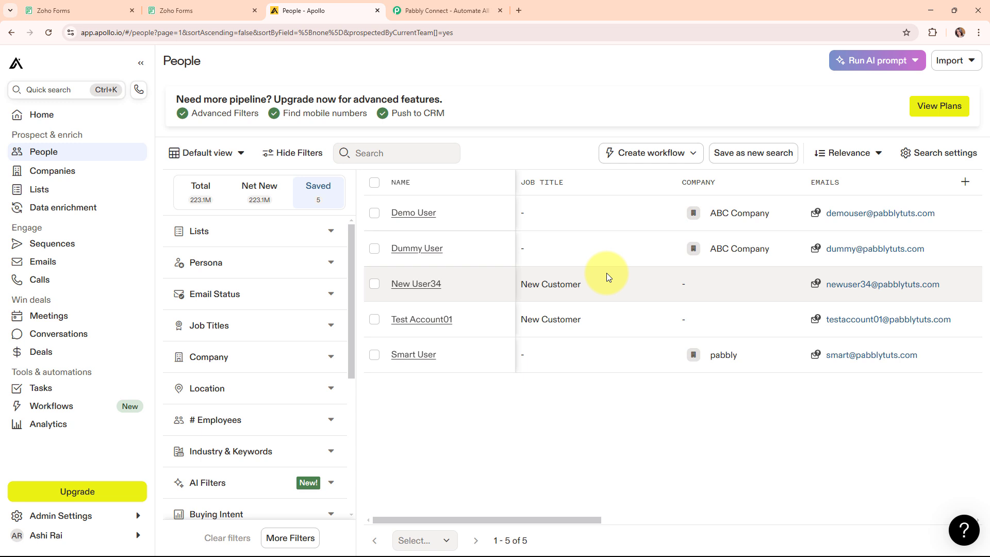
click(124, 7)
click(255, 10)
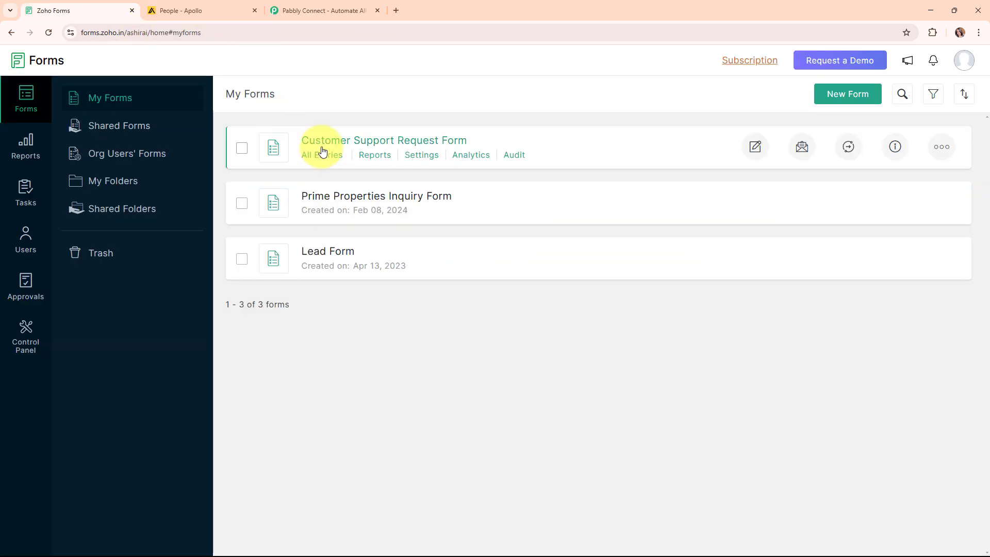
click(203, 5)
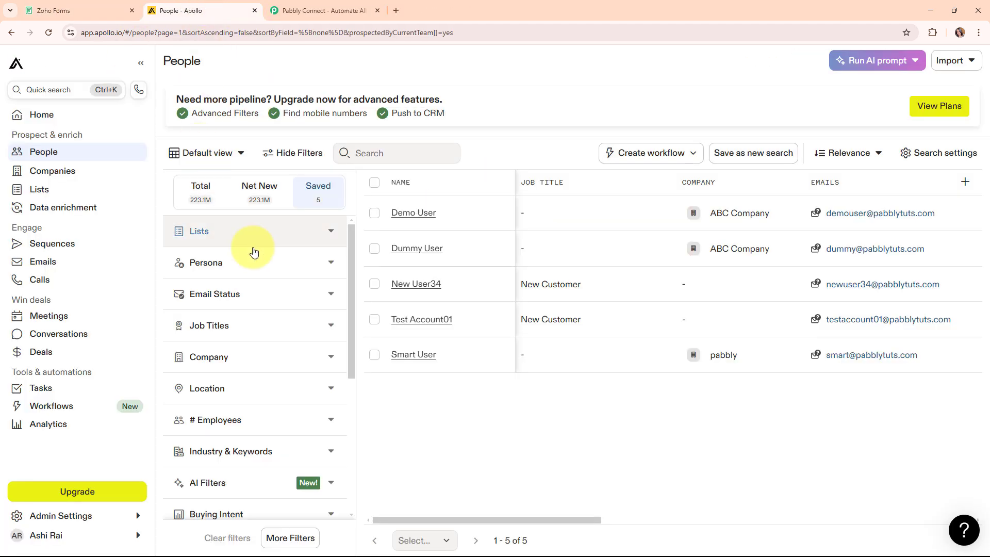
click(355, 4)
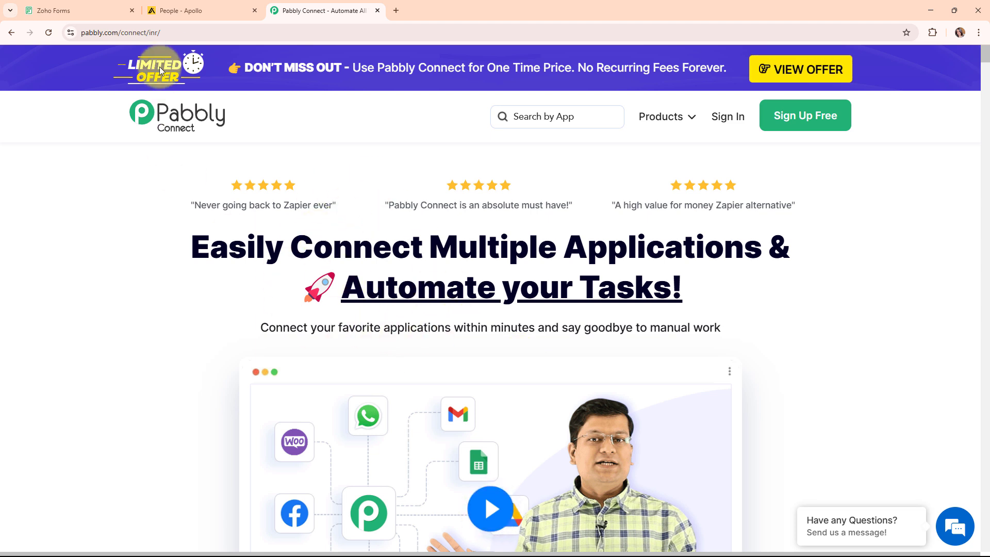
Sign in to Pabbly and launch Pabbly Connect from the All Pabbly Apps page
click(194, 39)
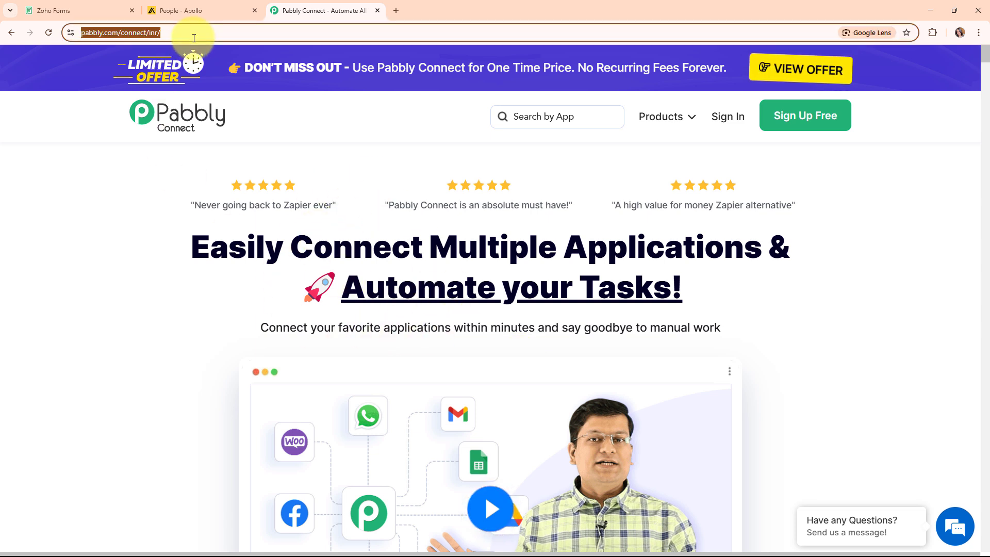
click(200, 292)
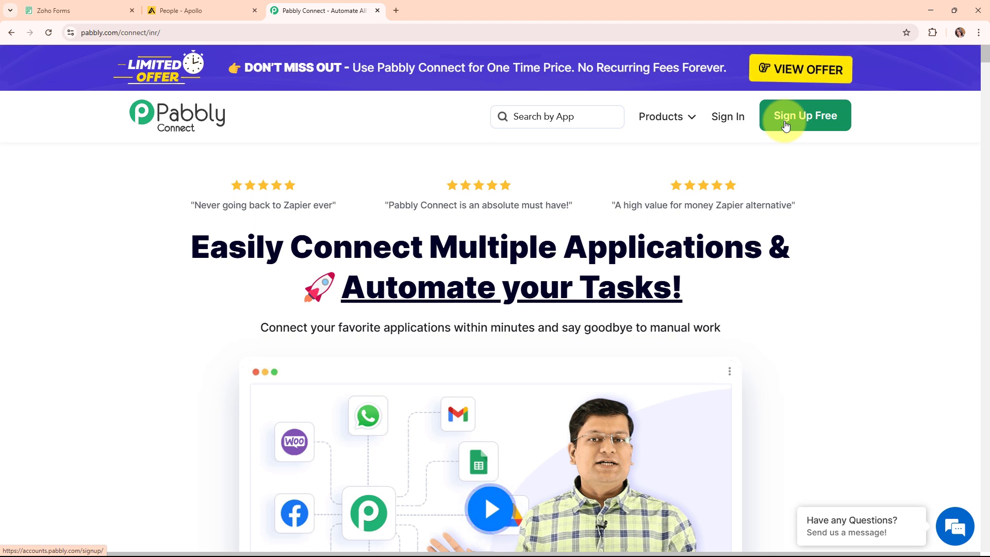
click(730, 124)
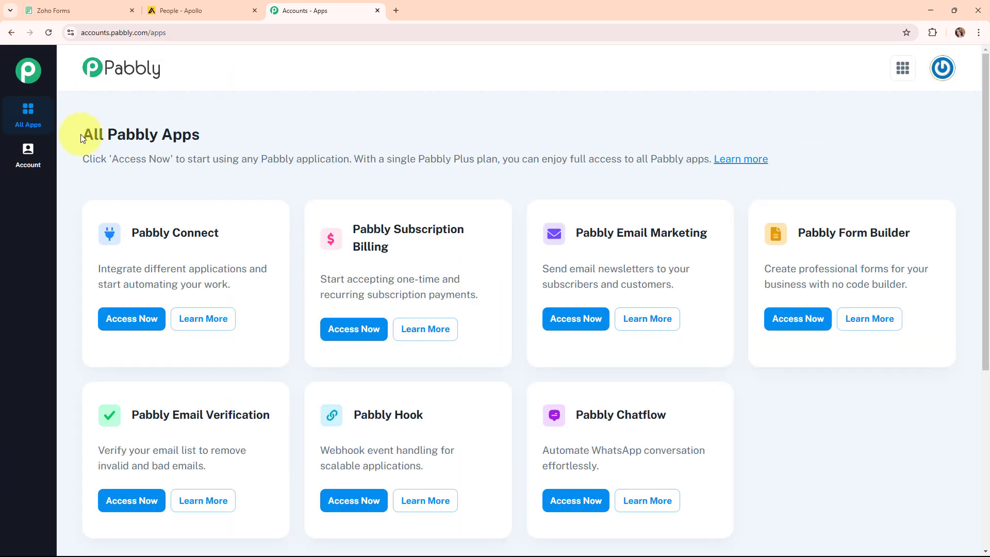
drag(81, 134, 184, 126)
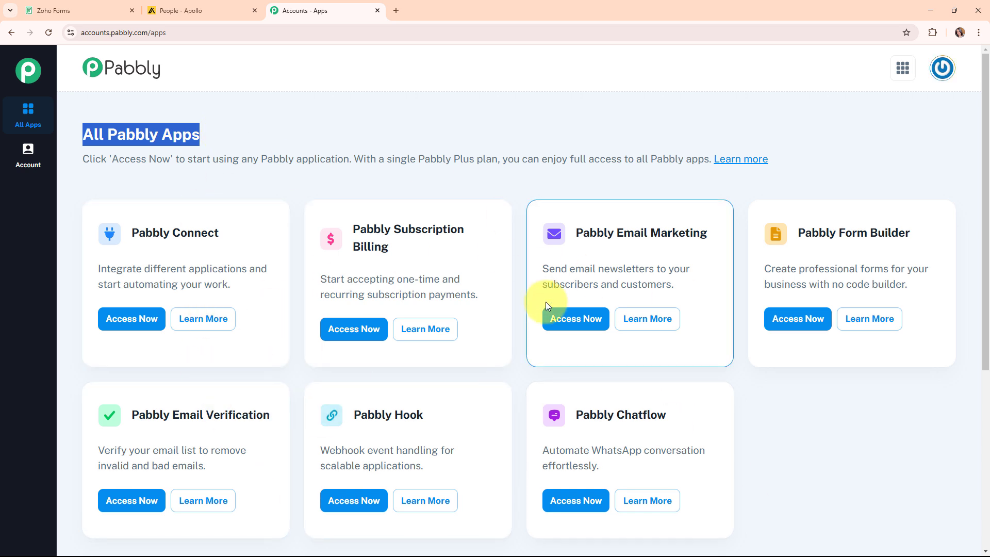
click(128, 328)
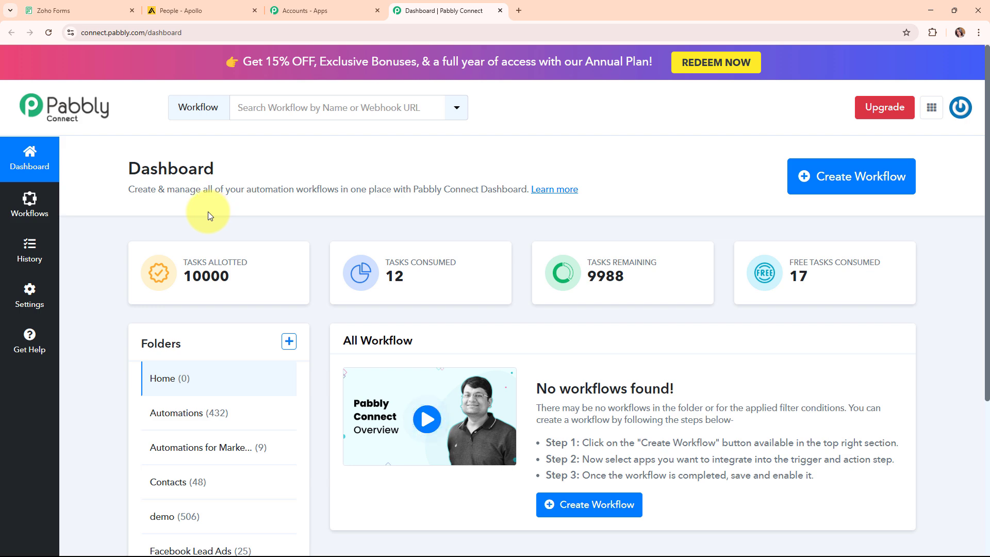
Start a workflow named 'Create Apollo.io Contact on Zoho Forms Submission' in the Automations folder
click(877, 194)
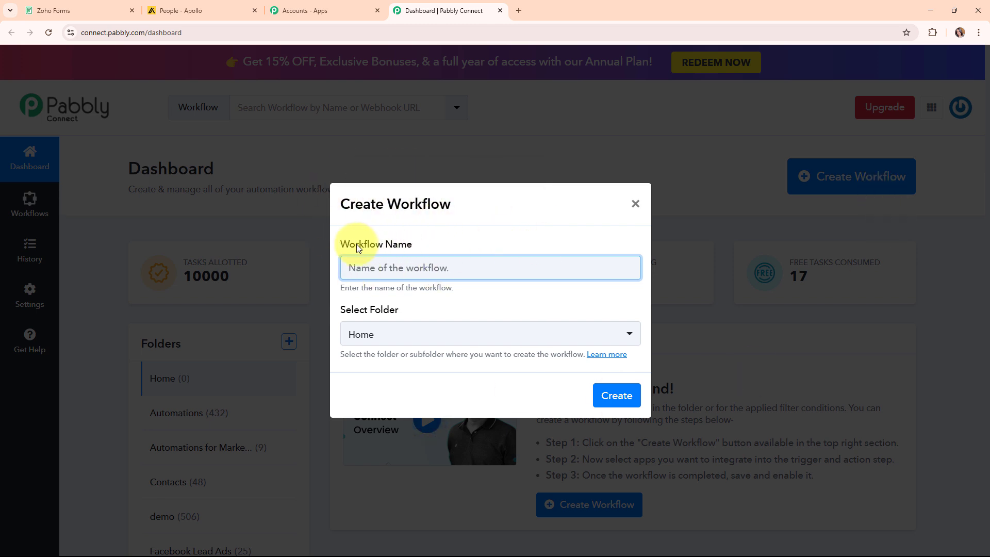
triple_click(426, 240)
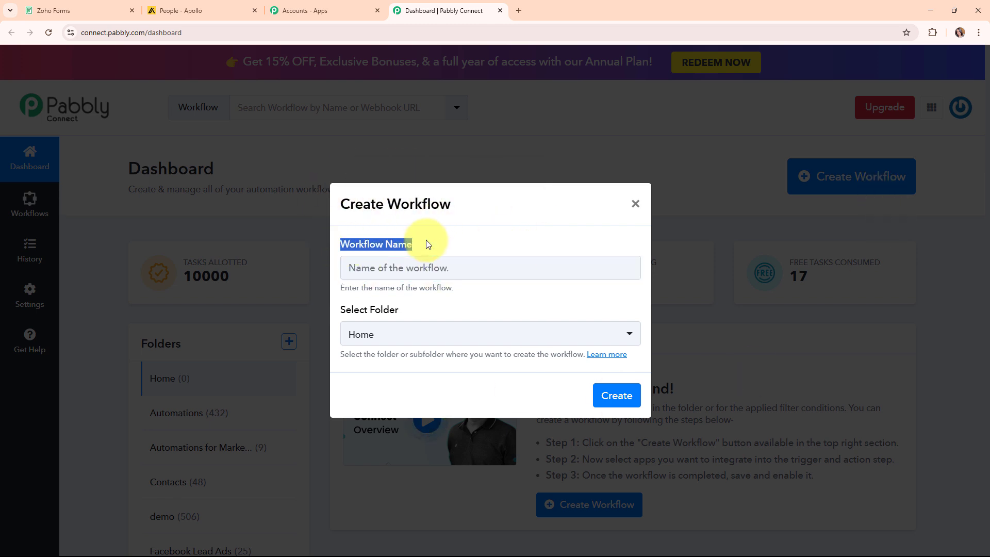
click(372, 272)
text(Create Apollo.io Contact on Zoho Forms Submission)
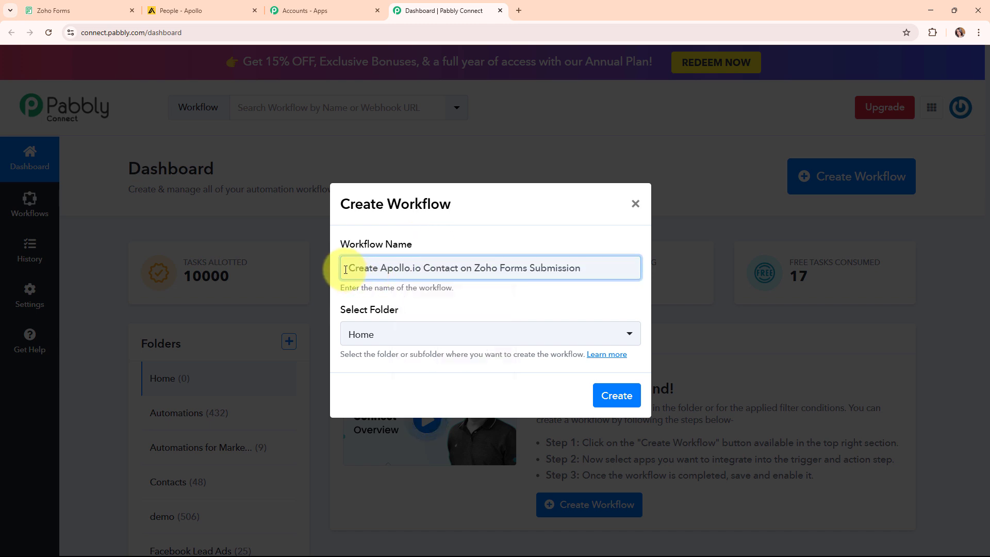
drag(344, 266, 614, 260)
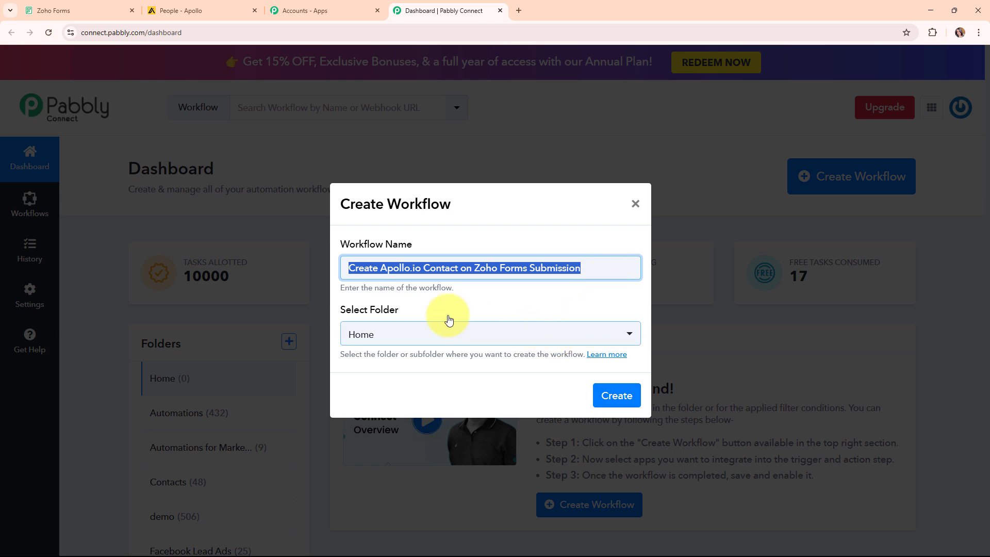
drag(339, 310, 421, 313)
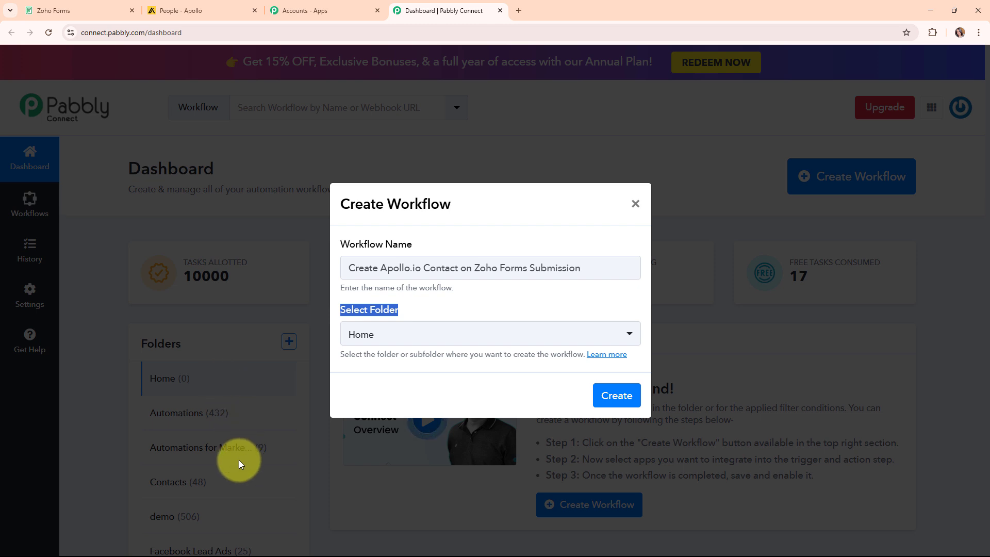
click(531, 336)
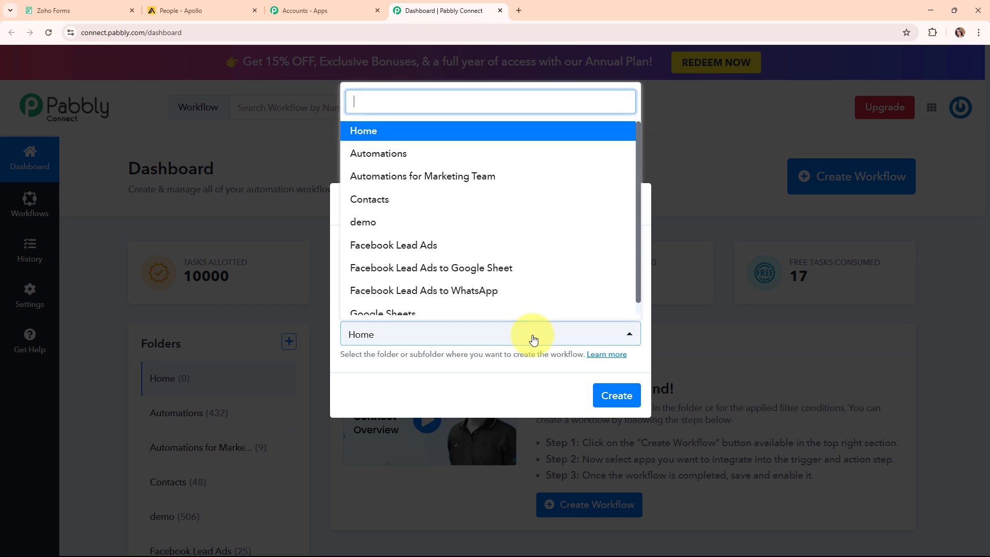
click(444, 156)
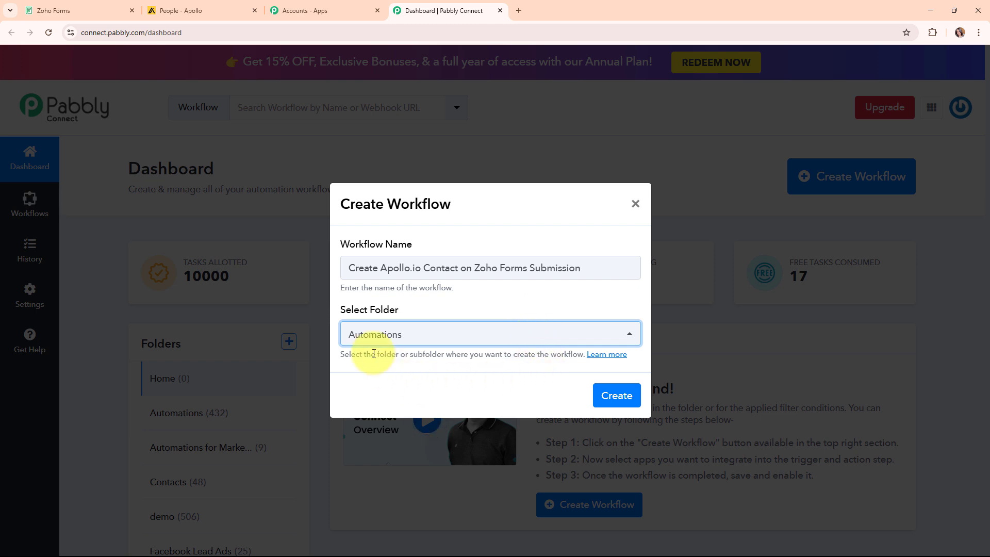
Review the folders help article, then create the workflow
click(613, 356)
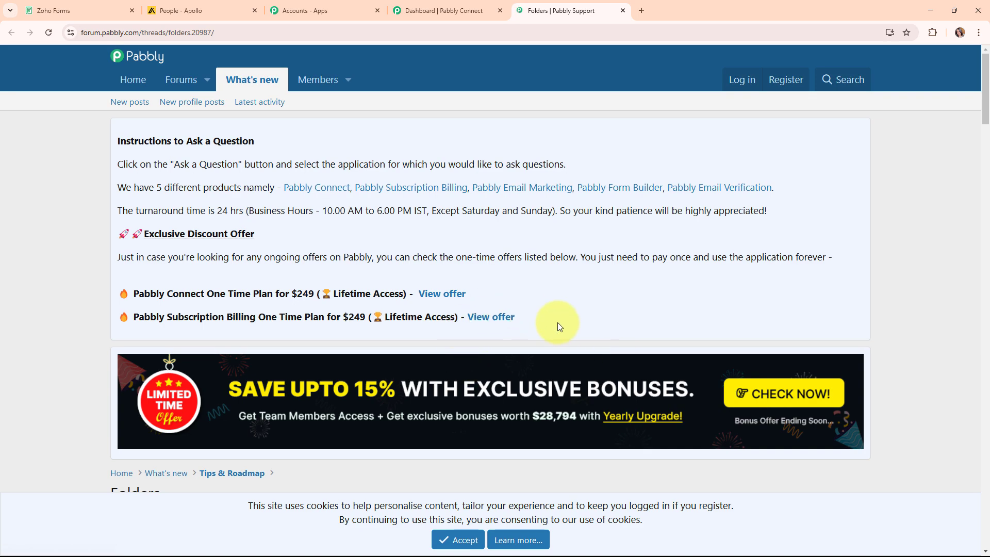
scroll(558, 324, down, 2)
scroll(559, 328, down, 10)
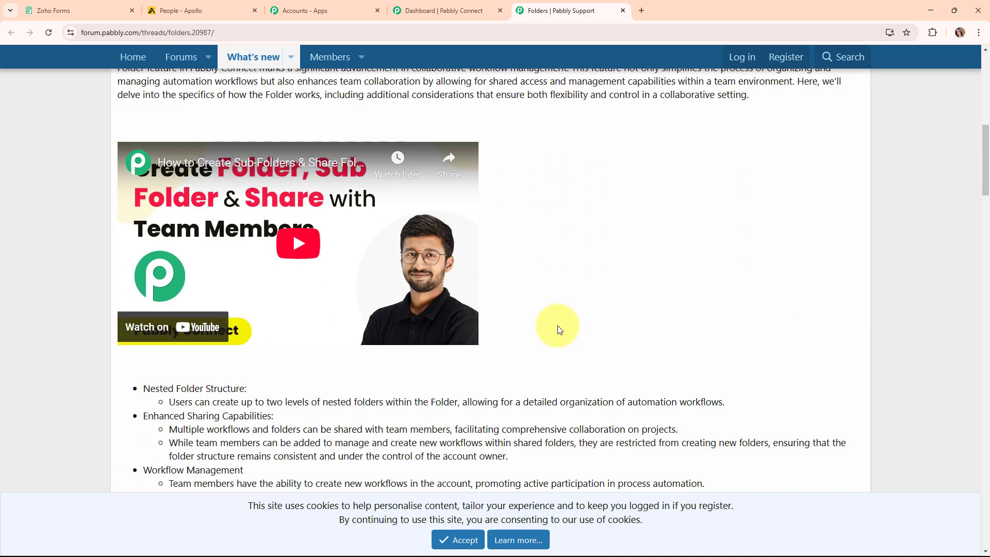
scroll(560, 329, down, 3)
scroll(559, 329, up, 13)
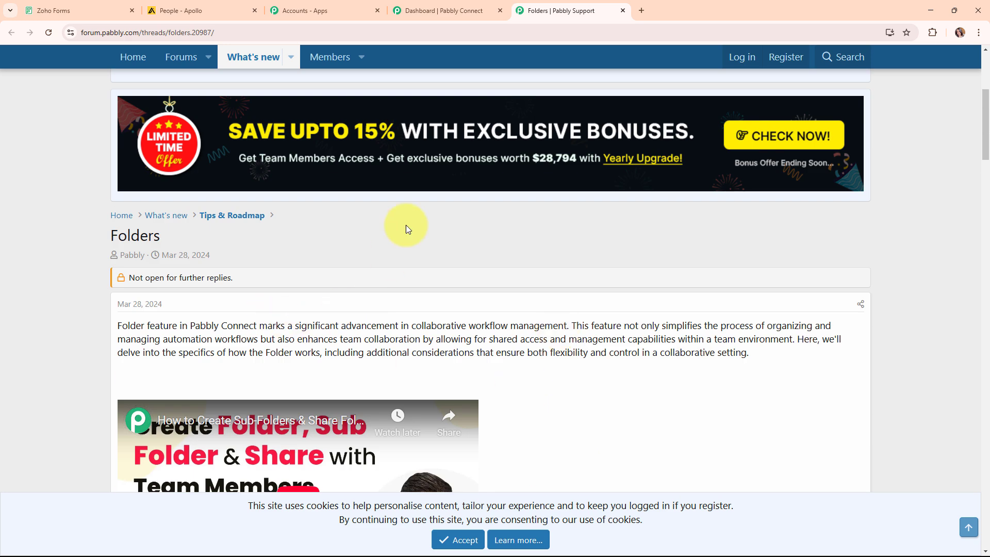
click(623, 10)
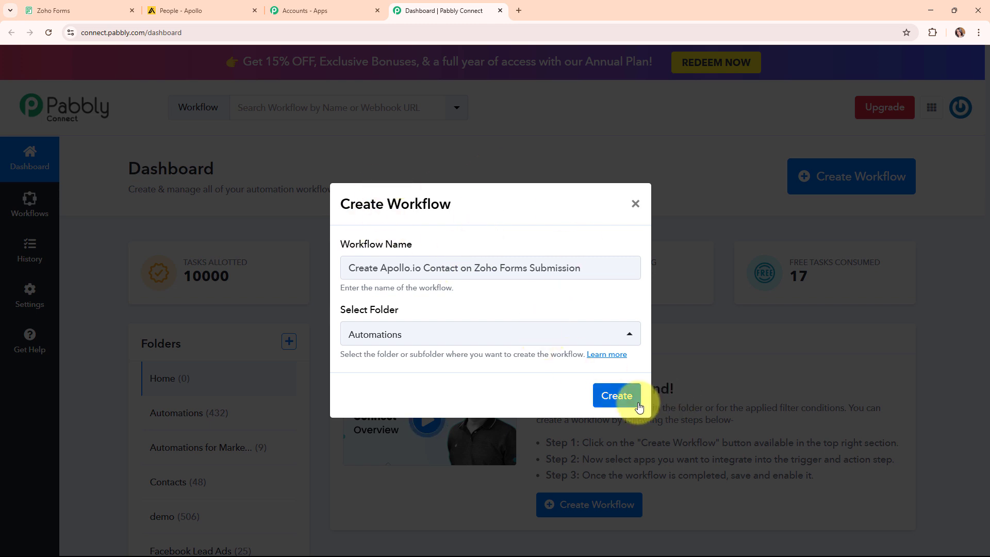
click(617, 397)
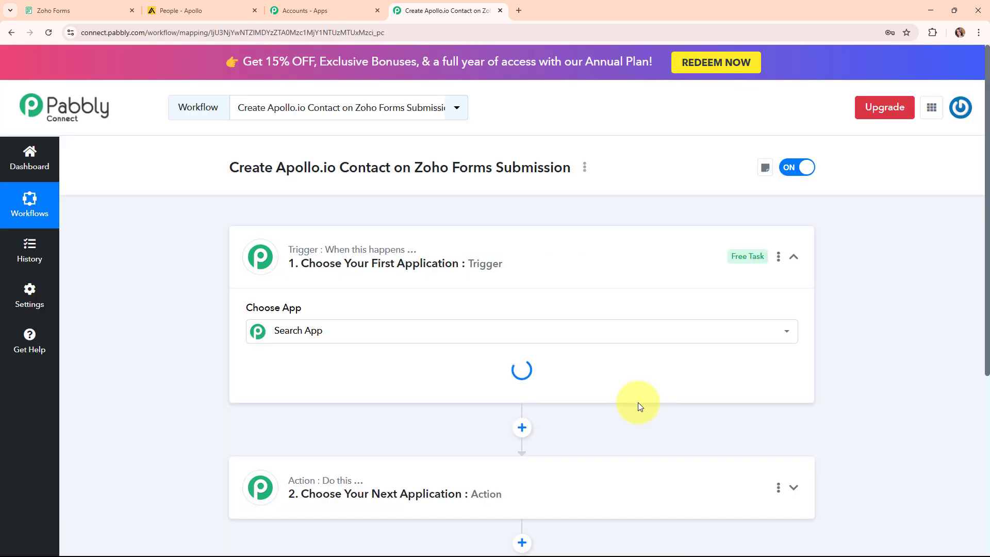
click(794, 257)
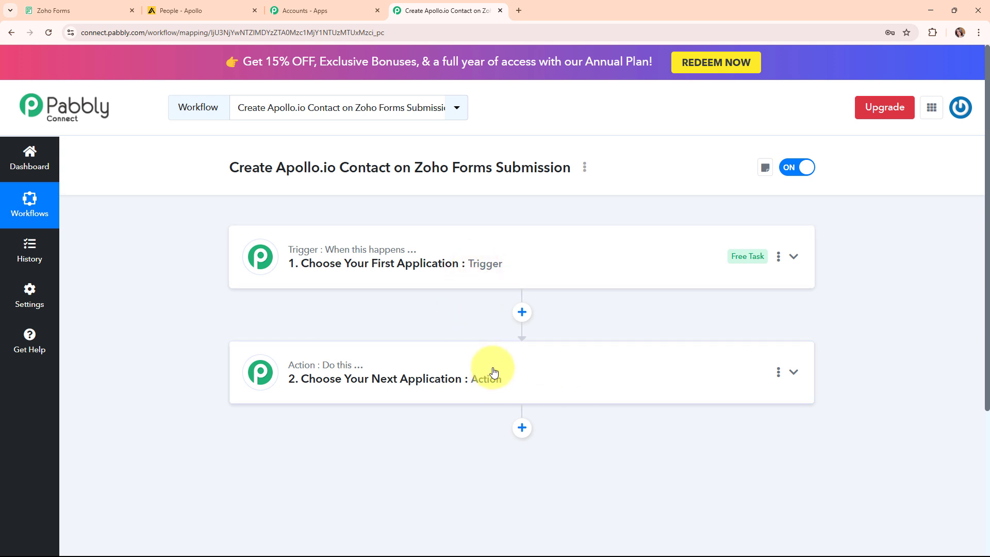
mouse_move(385, 253)
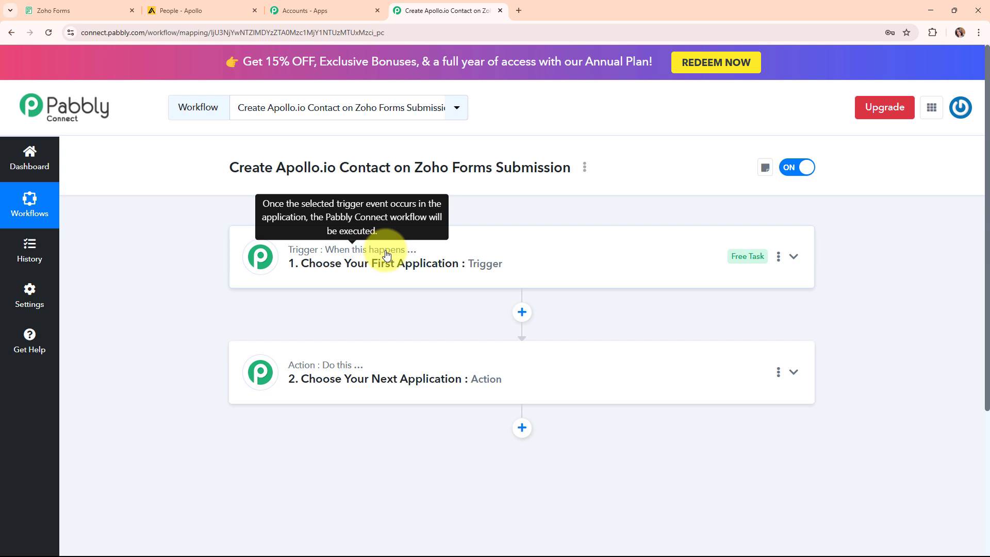
mouse_move(336, 370)
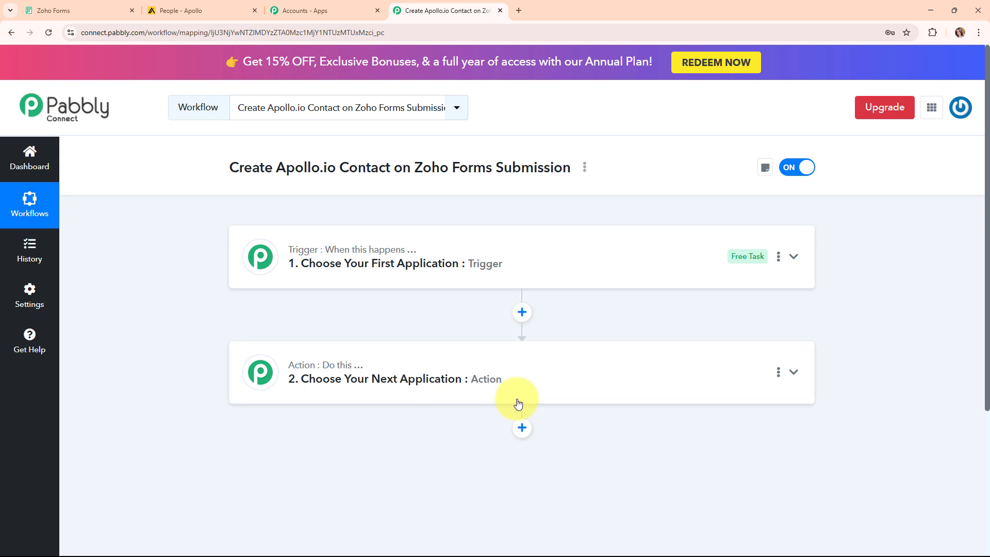
Set the trigger to Zoho Forms with the New Form Submitted event
click(701, 266)
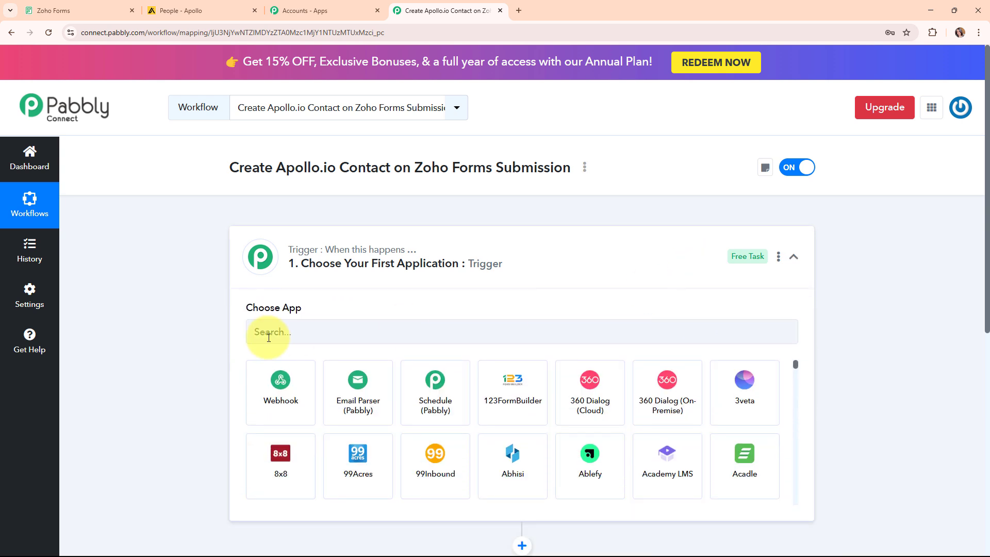
click(276, 336)
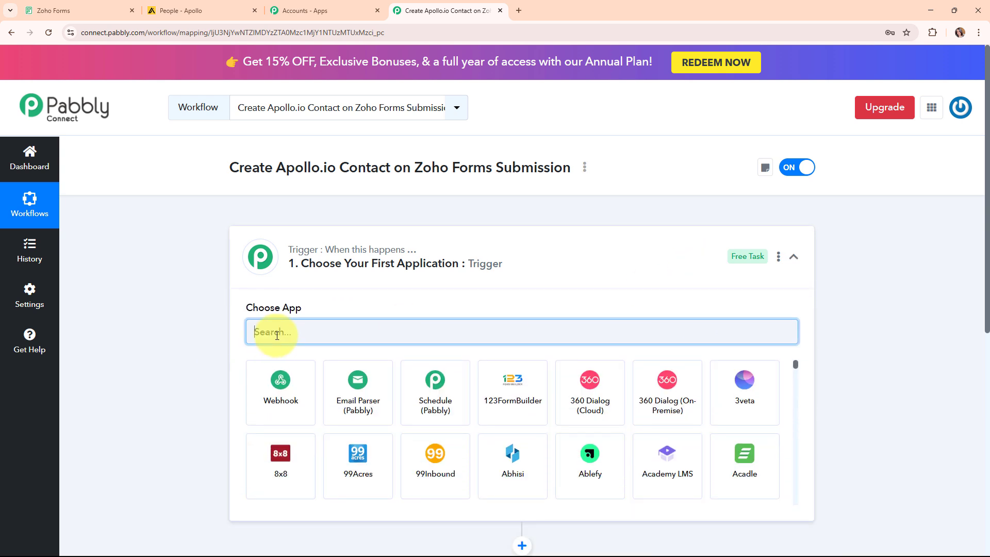
text(zoh)
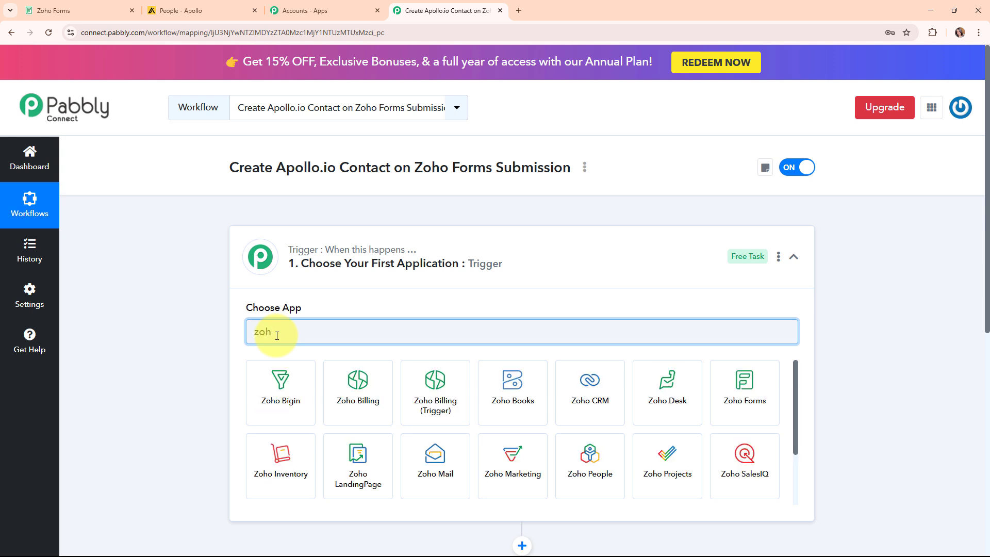
click(752, 414)
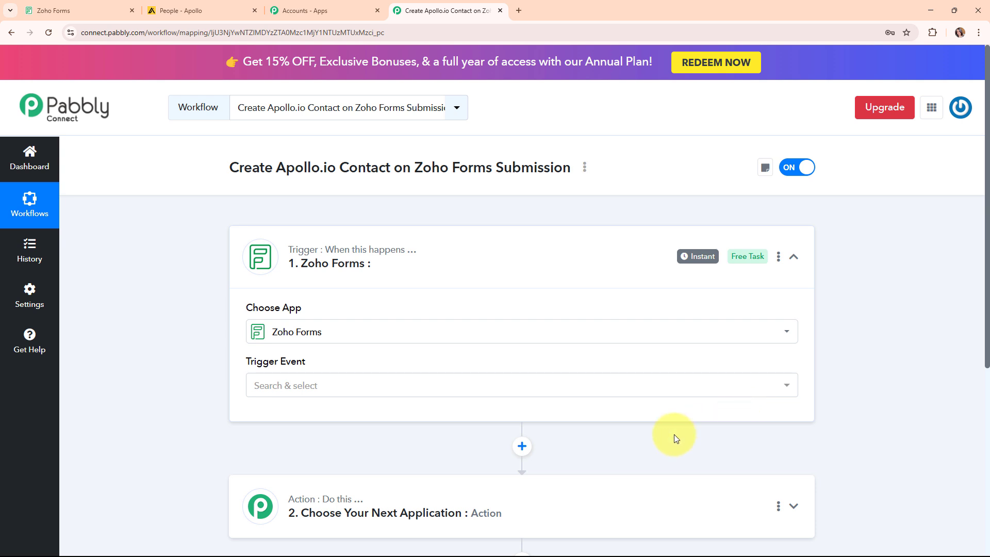
click(292, 384)
click(299, 445)
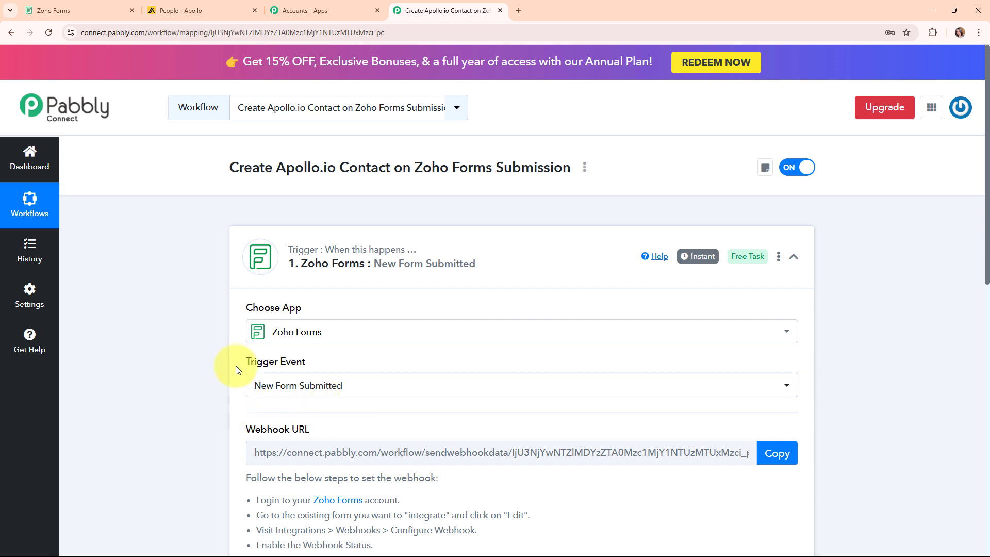
Copy the trigger's webhook URL and start capturing a test webhook response
drag(237, 364, 343, 364)
scroll(593, 369, down, 2)
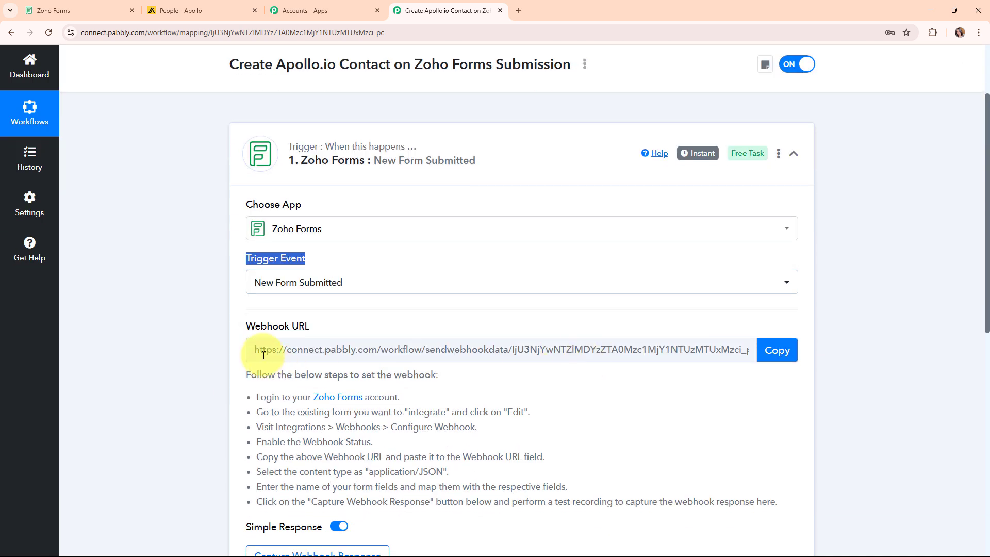
drag(242, 327, 720, 319)
click(718, 317)
scroll(718, 317, down, 4)
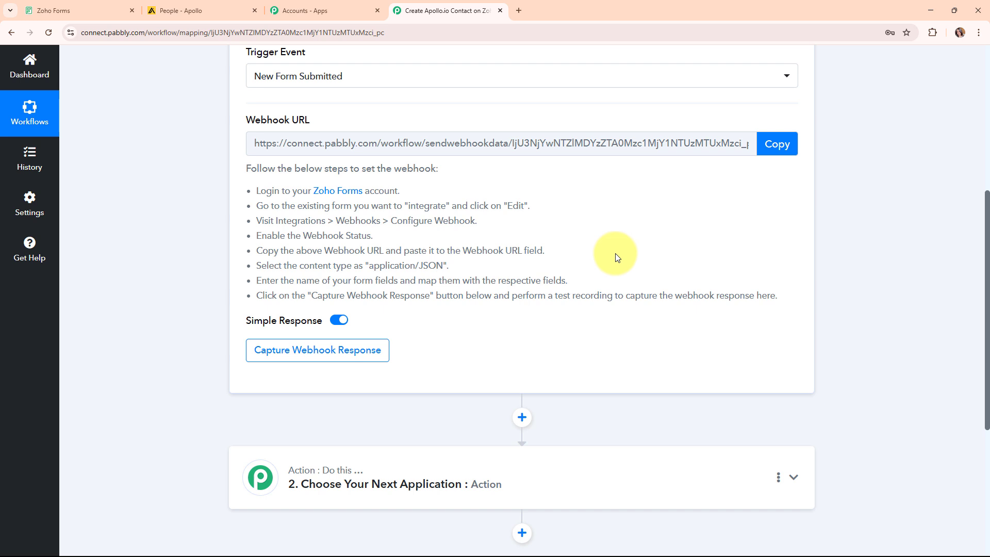
drag(254, 192, 726, 317)
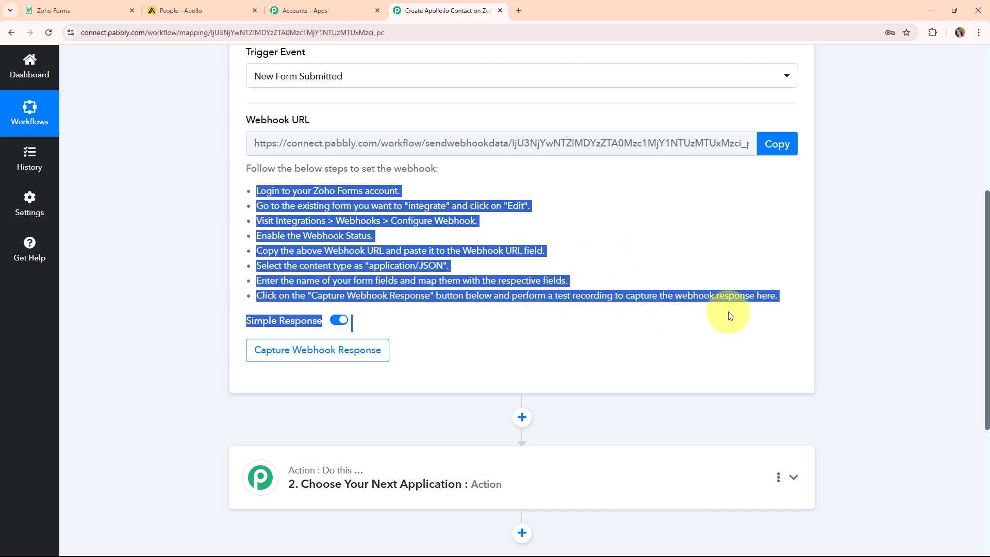
click(682, 265)
click(779, 144)
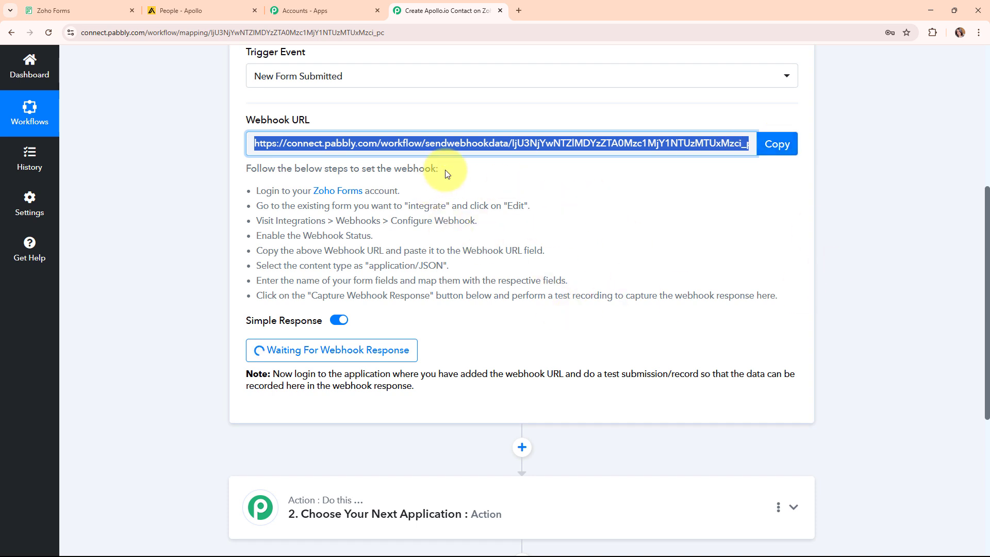
click(73, 5)
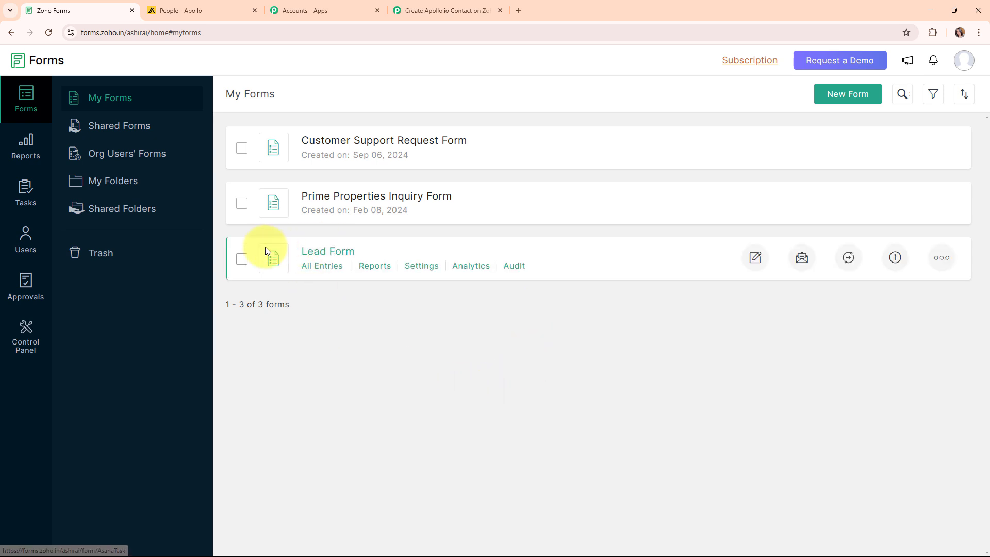
Open the Lead Form's Webhooks integration settings
click(752, 264)
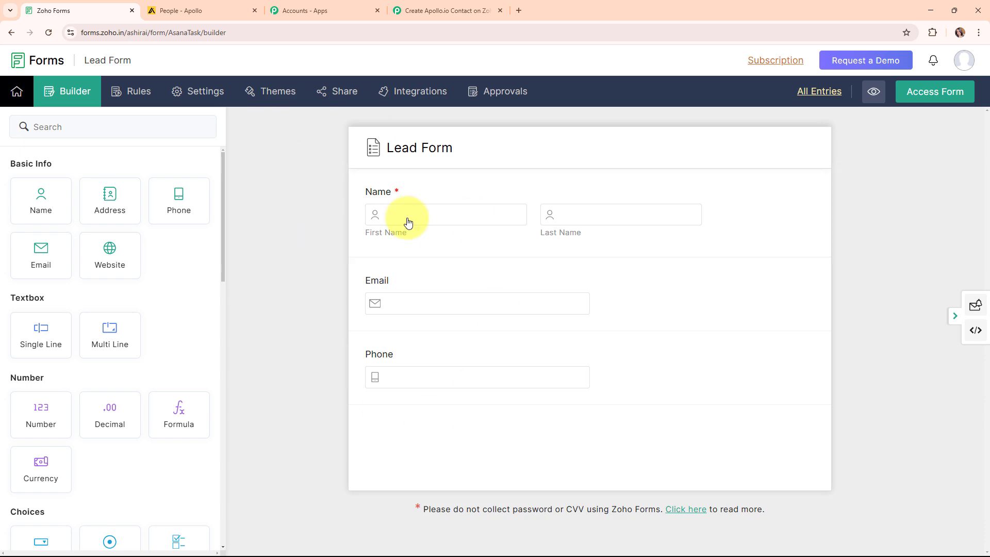
click(420, 93)
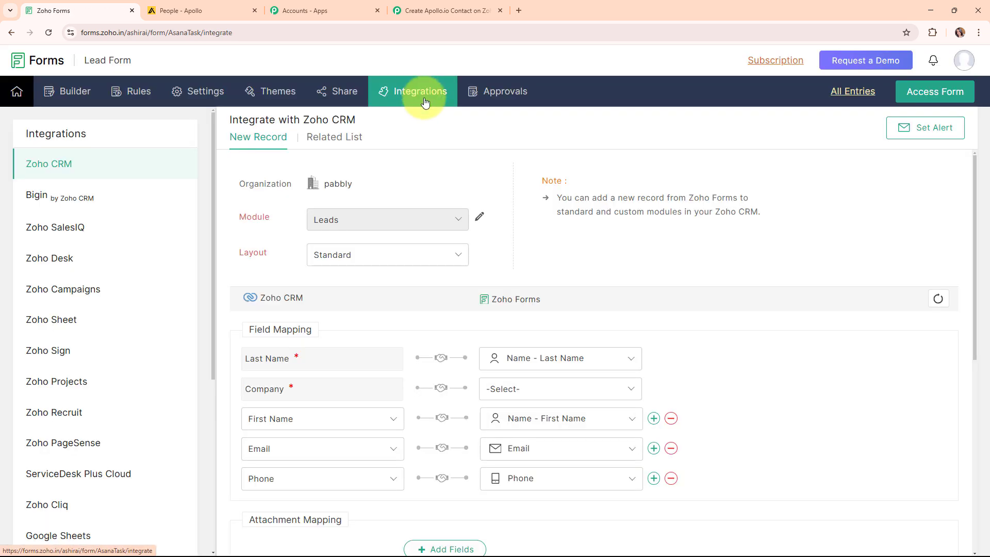
scroll(131, 338, down, 5)
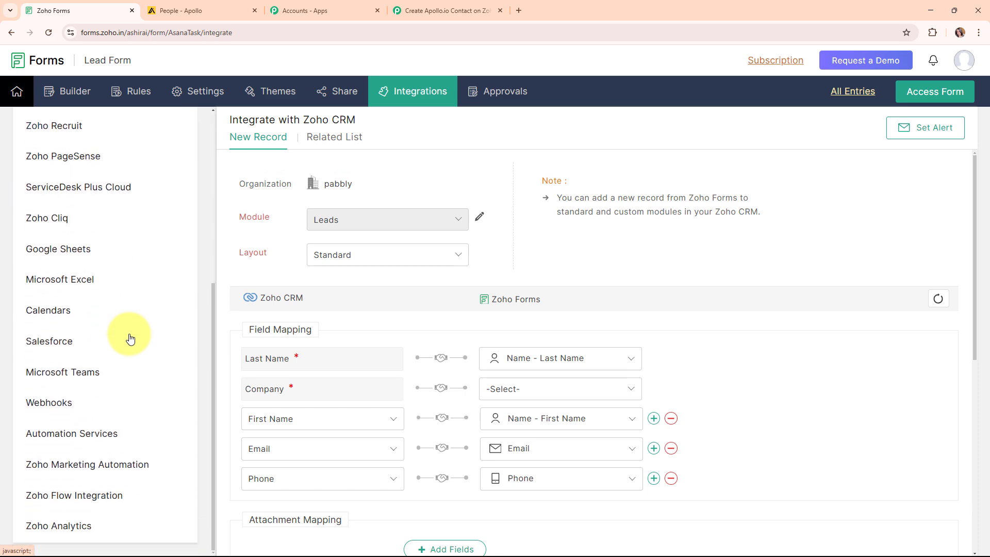
click(54, 409)
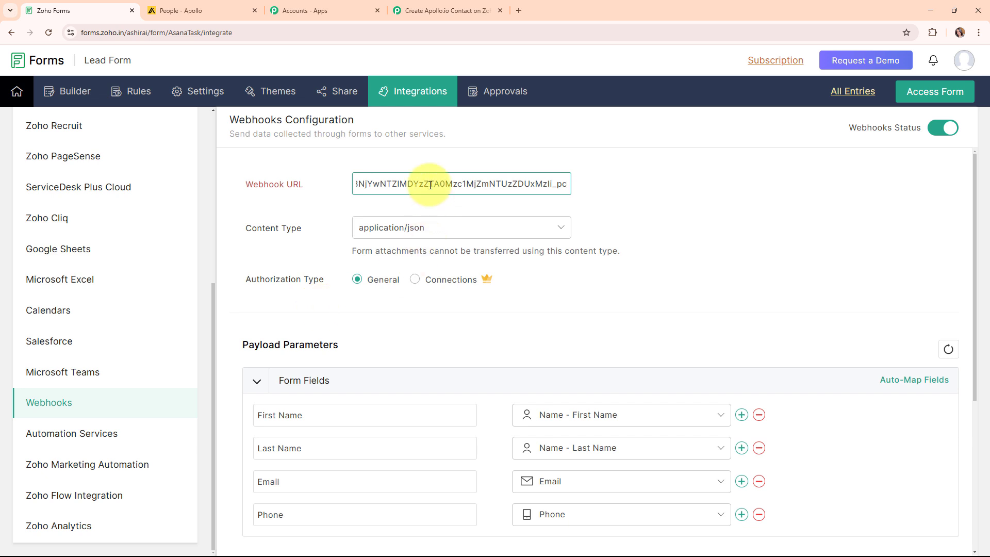
Replace the webhook URL with Pabbly's, set content type application/json, and save
key(ctrl+a)
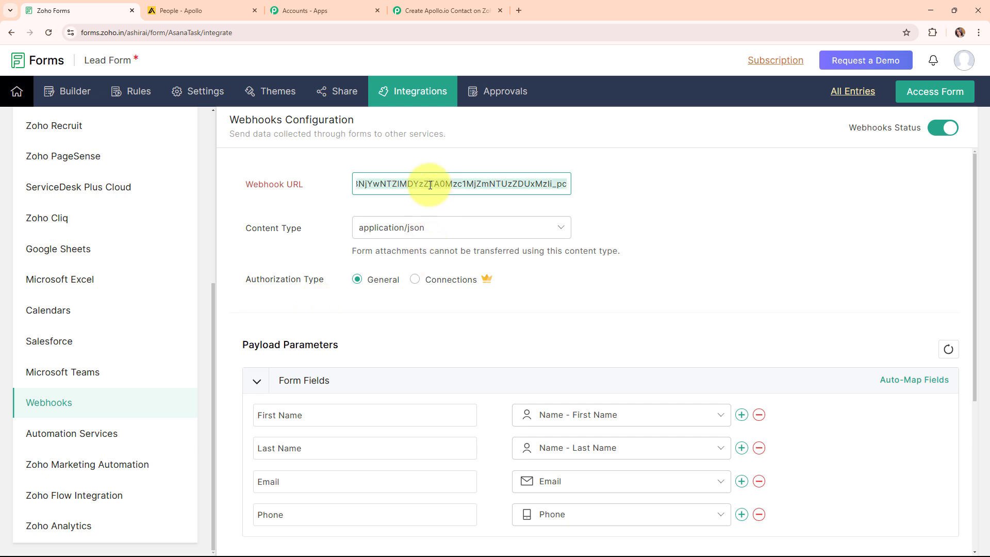
key(BackSpace)
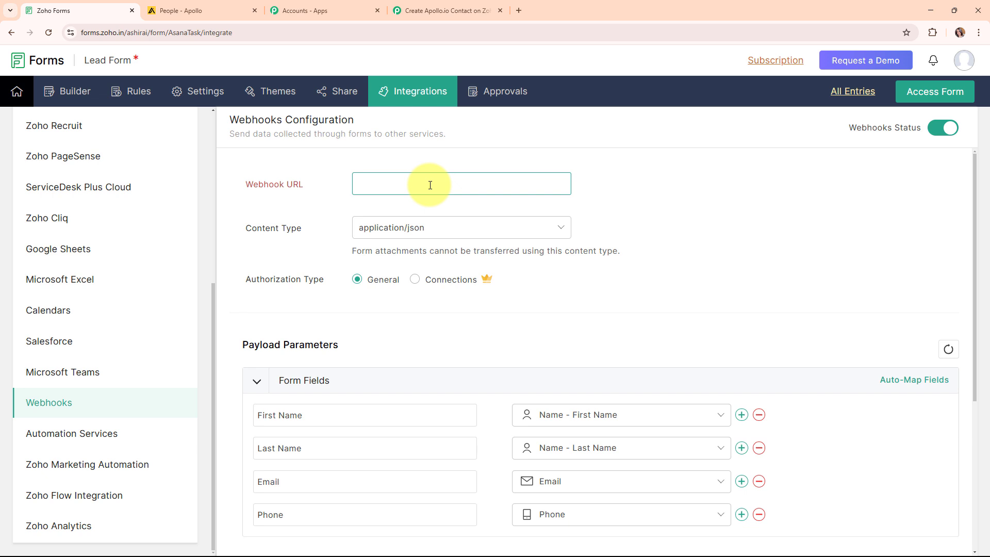
key(ctrl+v)
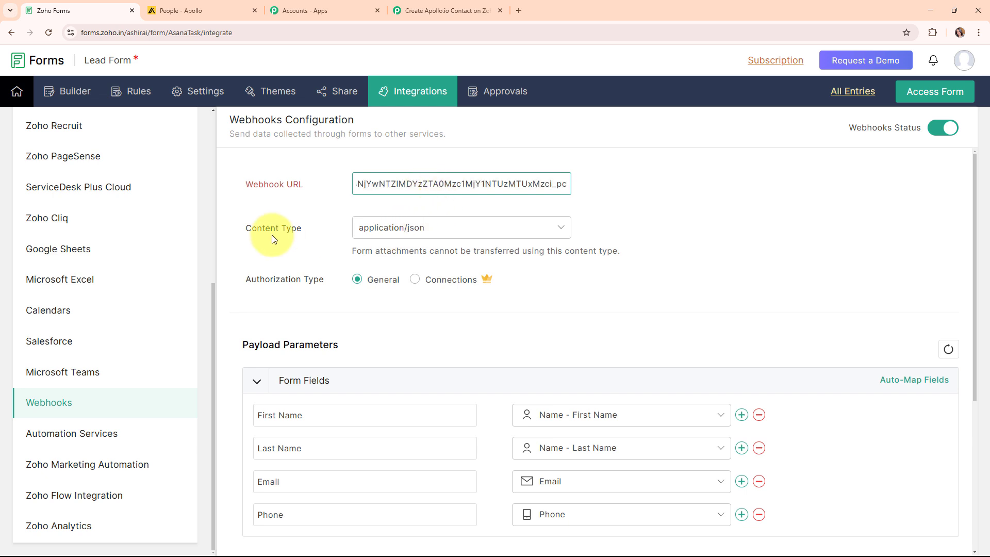
click(499, 234)
click(483, 266)
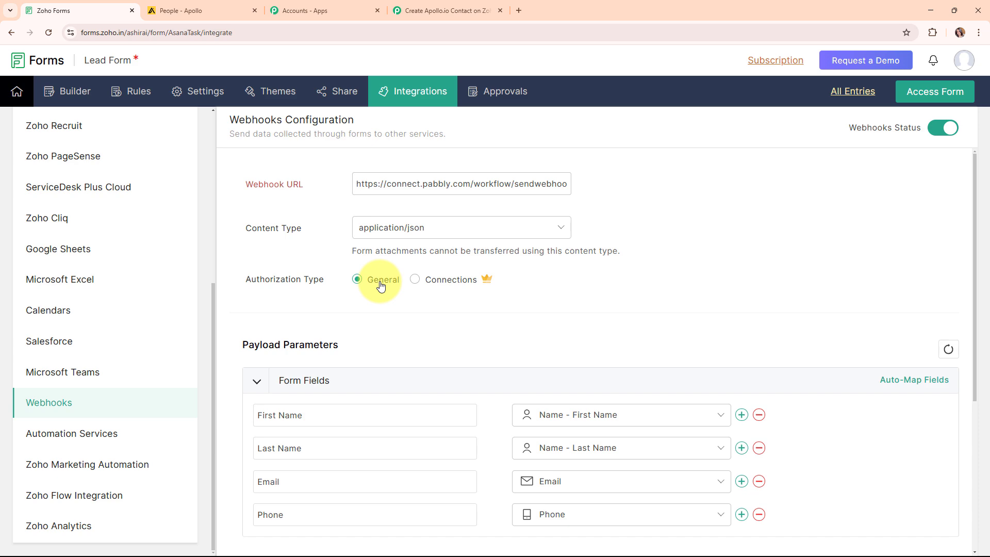
scroll(666, 298, down, 4)
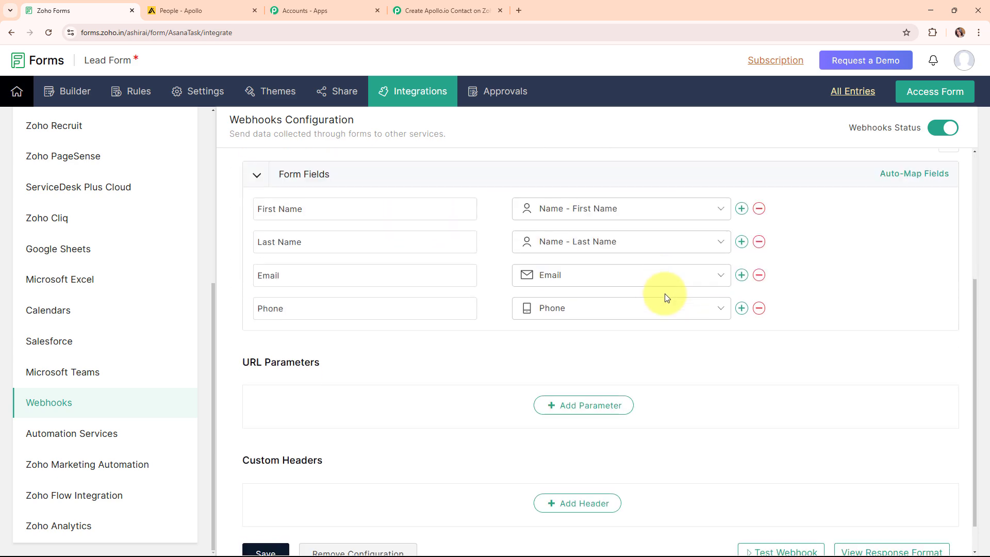
scroll(230, 251, up, 2)
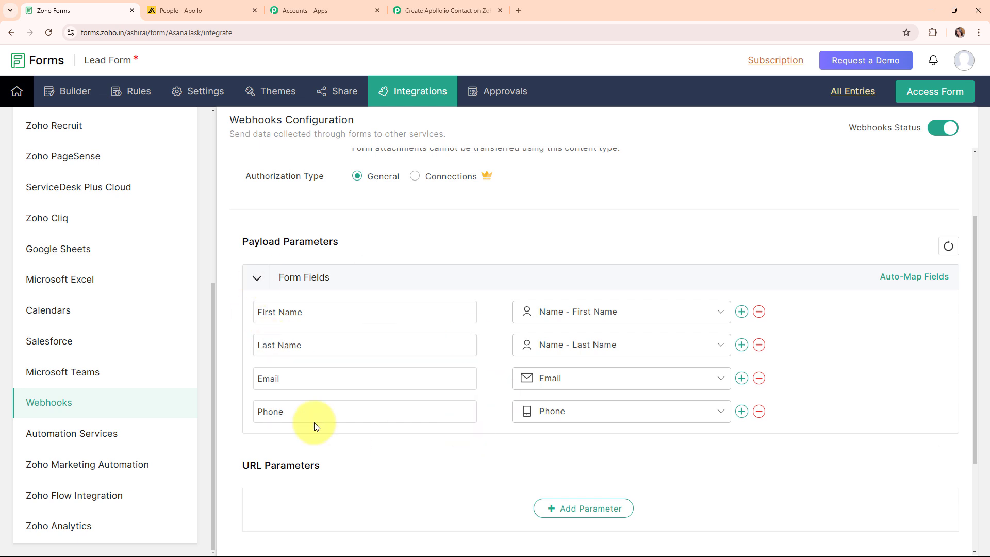
scroll(488, 394, down, 3)
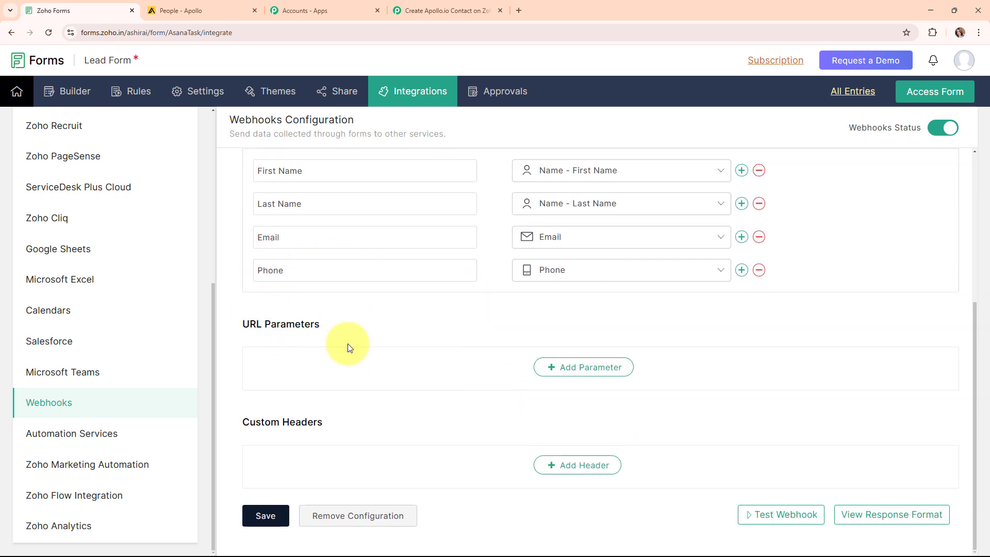
click(272, 522)
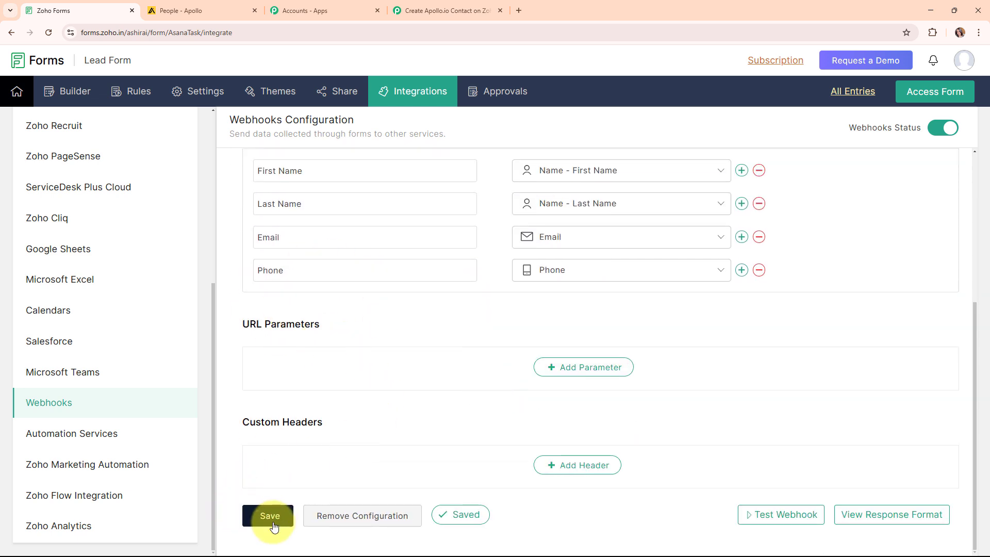
Open the live Lead Form in a new tab
scroll(595, 337, up, 4)
scroll(595, 337, up, 1)
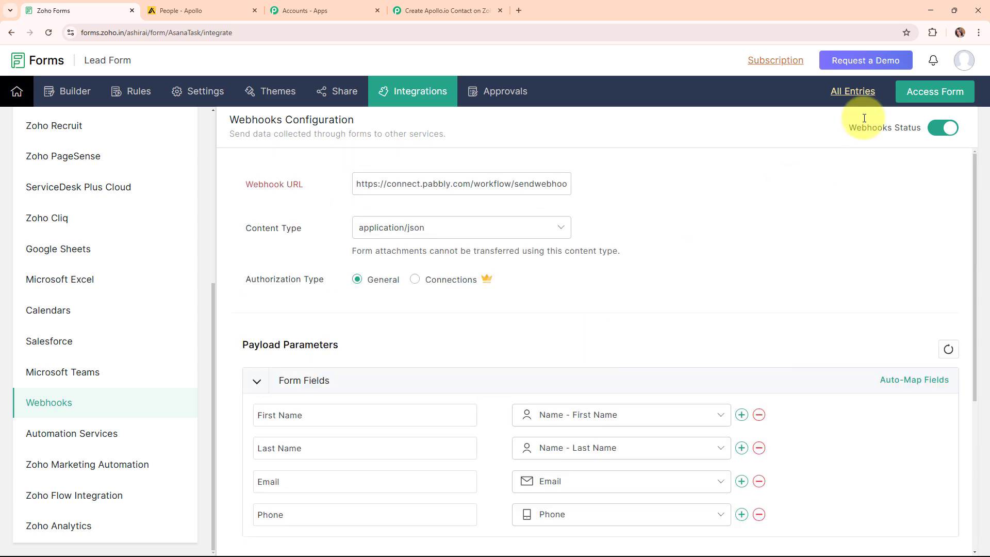
click(928, 91)
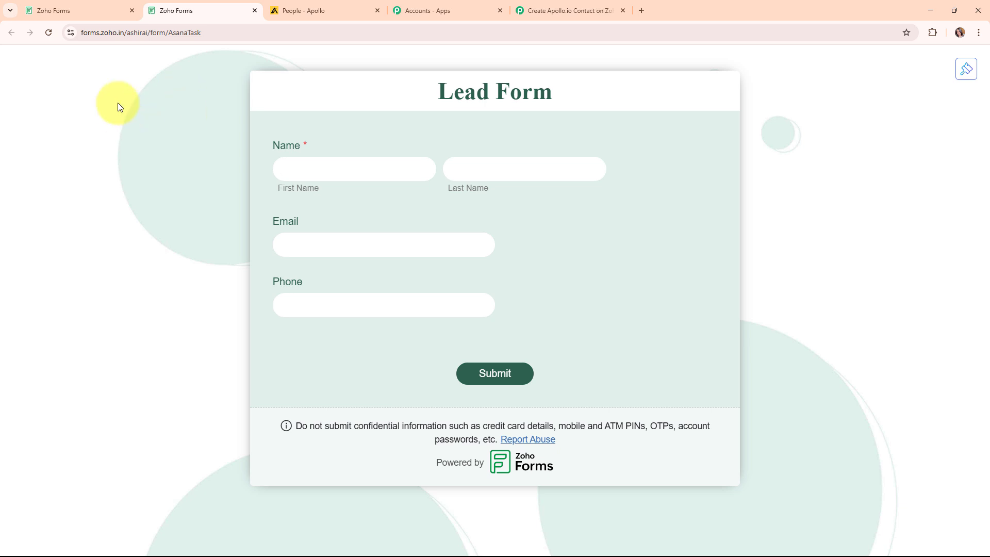
Confirm the Pabbly workflow is awaiting the webhook, then return to the Lead Form
click(558, 10)
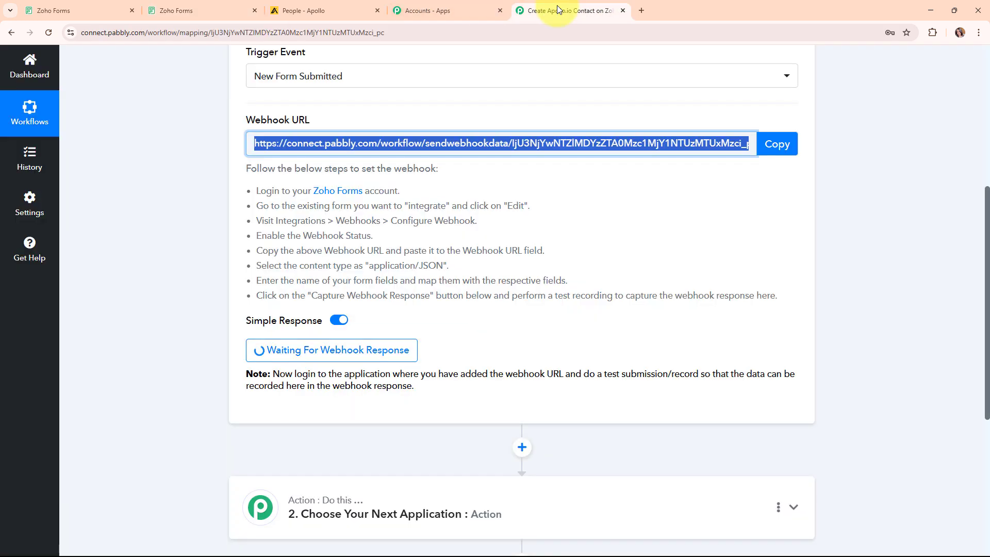
click(514, 358)
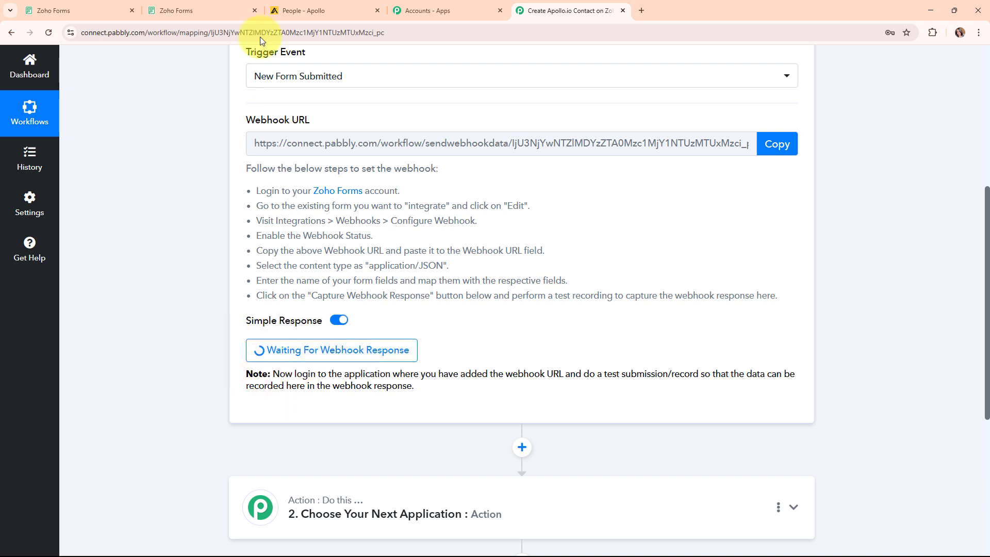
click(241, 10)
Fill in the test lead's first name, last name, email and phone, then return to Pabbly
click(405, 164)
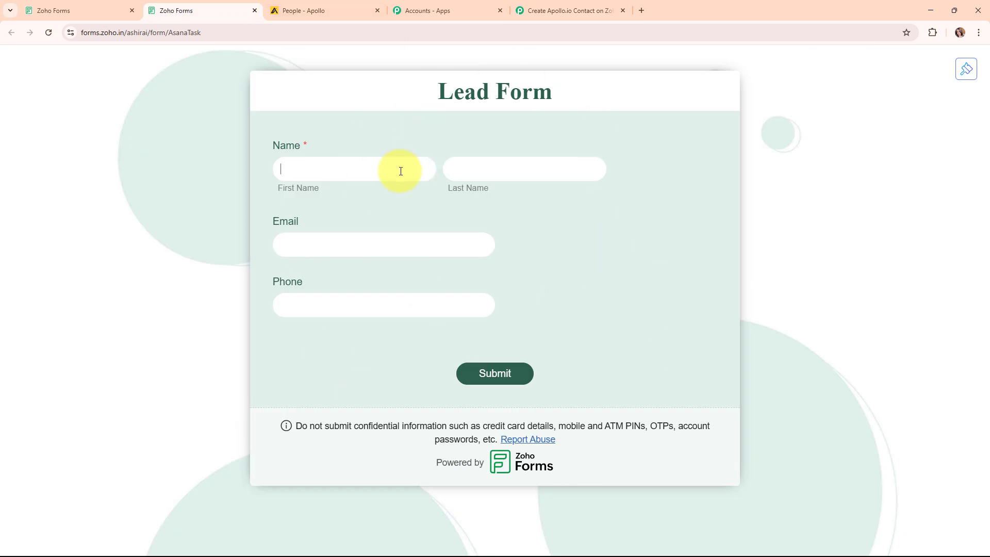
text(Test)
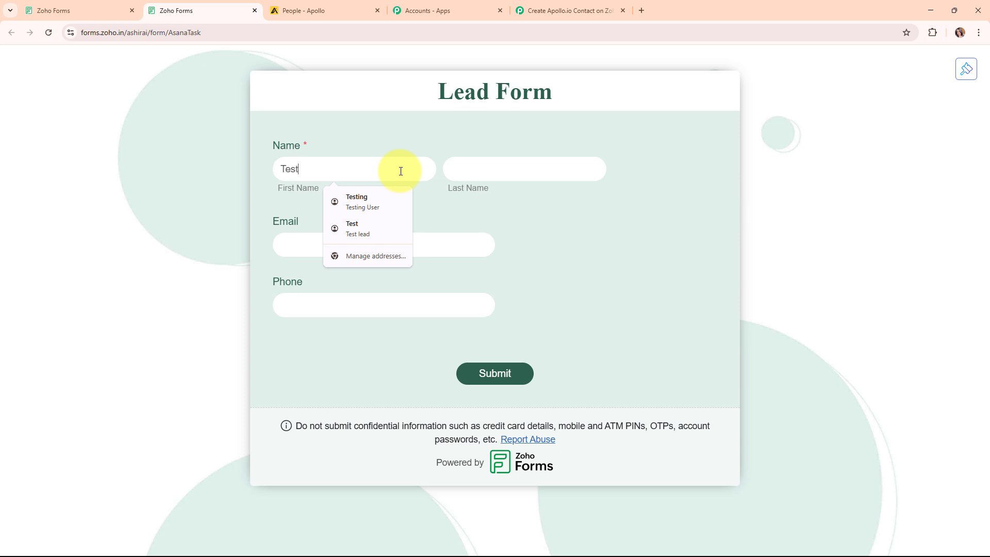
click(460, 170)
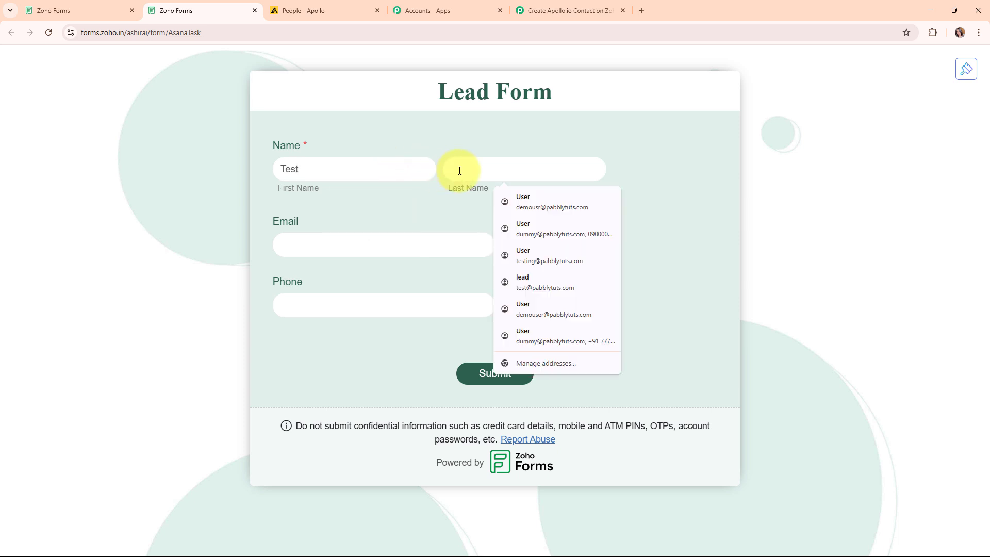
text(User)
click(360, 238)
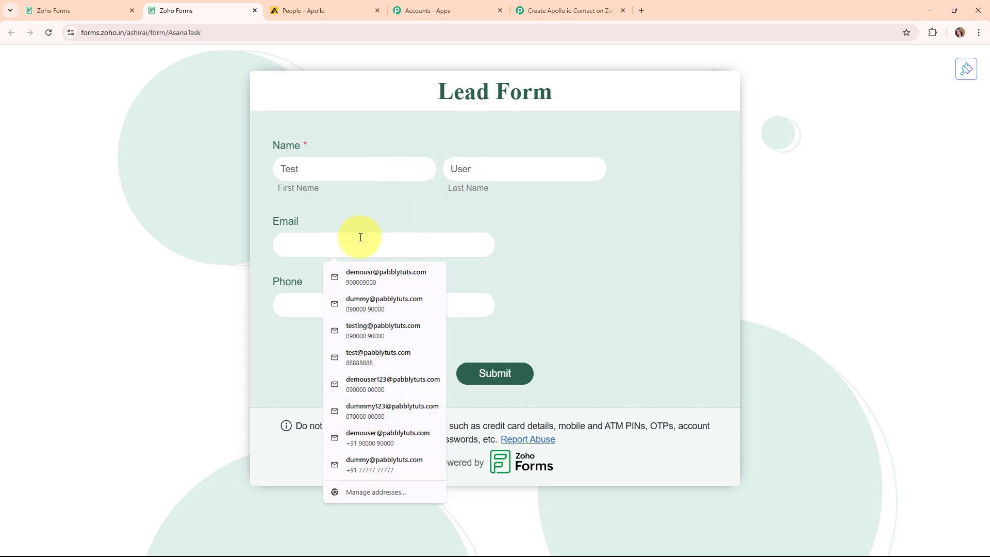
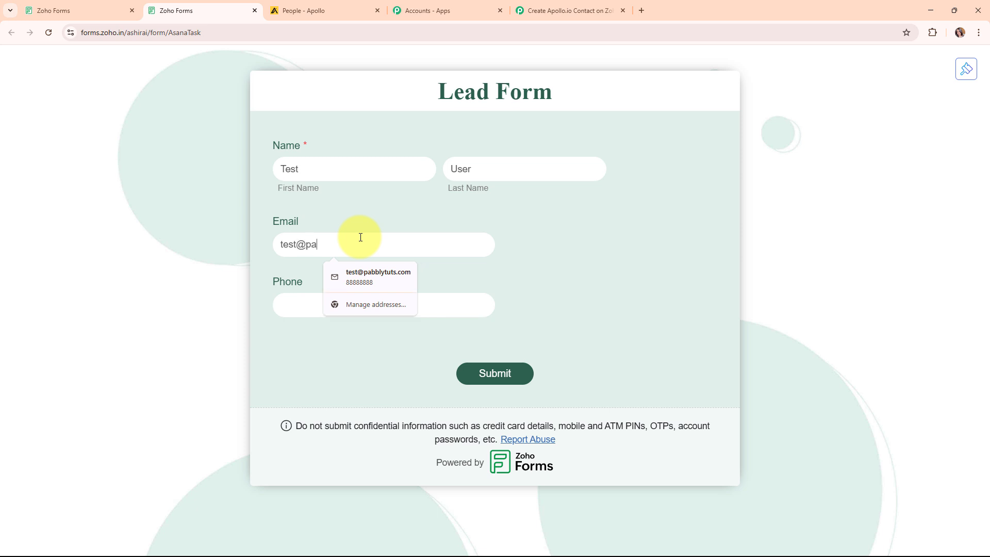
click(290, 306)
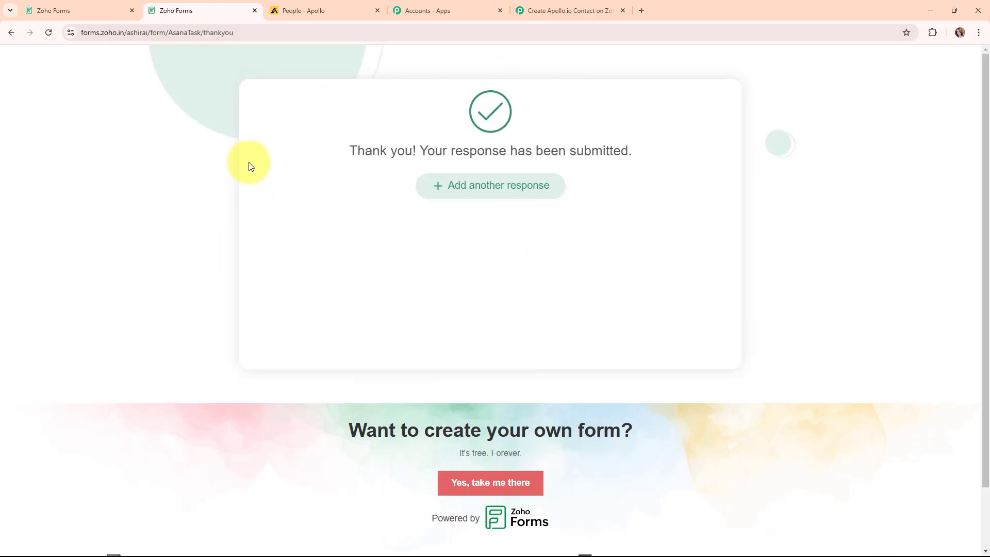
click(562, 6)
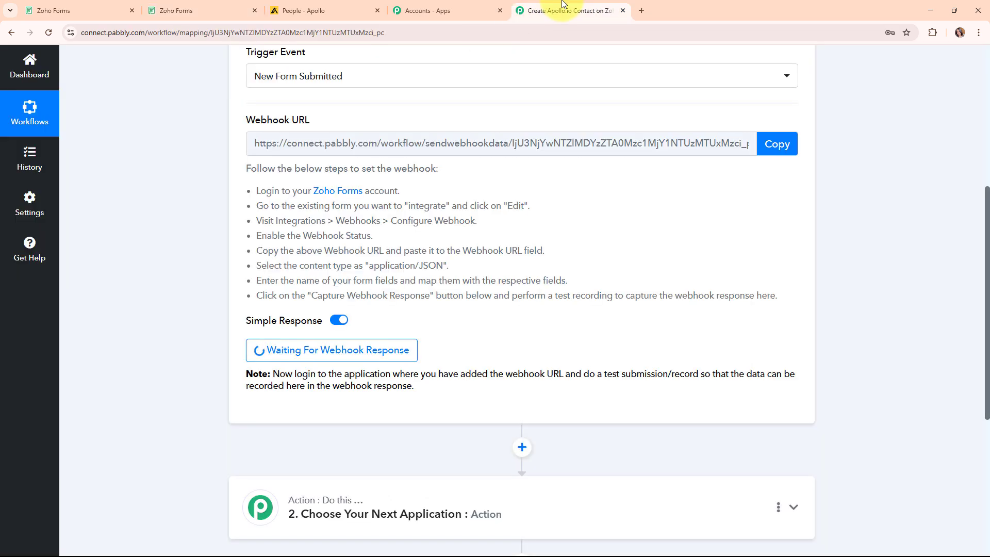
Check the captured Phone, Last Name, First Name and Email values, then collapse the trigger step
scroll(752, 398, down, 3)
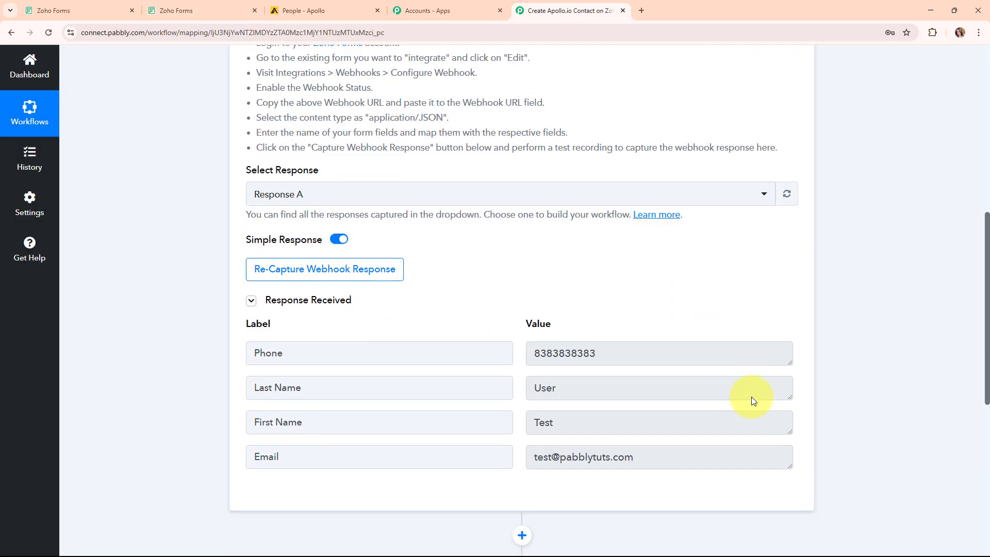
scroll(751, 397, down, 2)
double_click(637, 243)
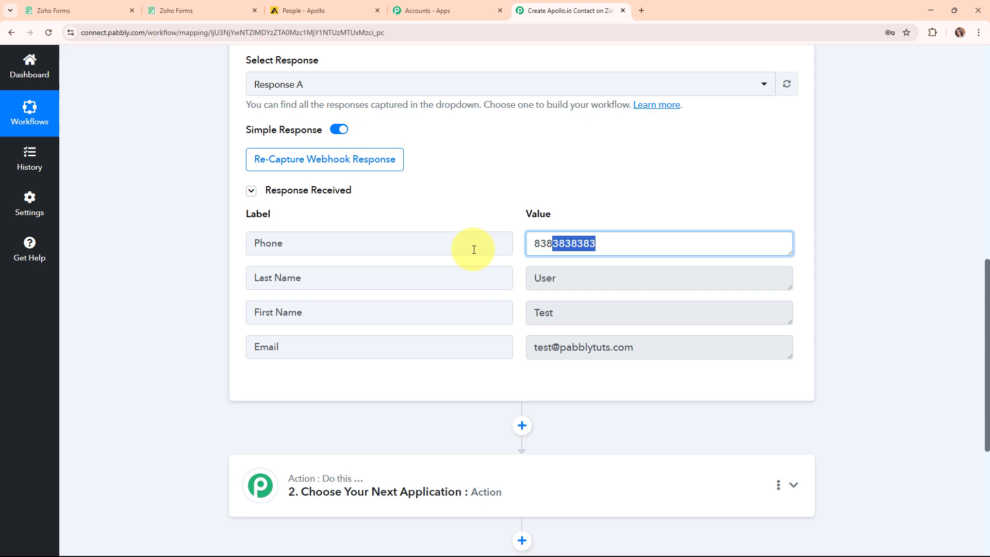
click(593, 277)
click(592, 312)
click(652, 349)
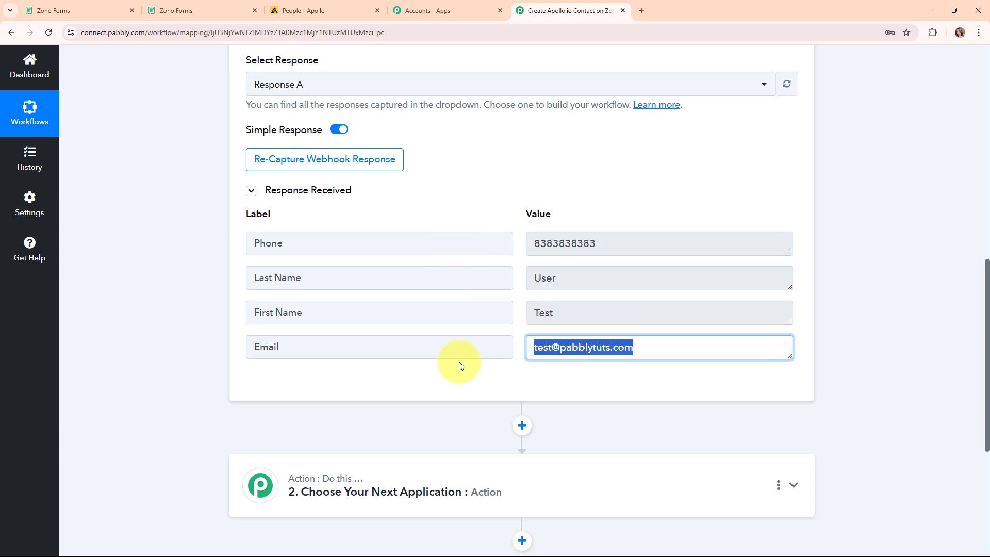
scroll(794, 278, up, 4)
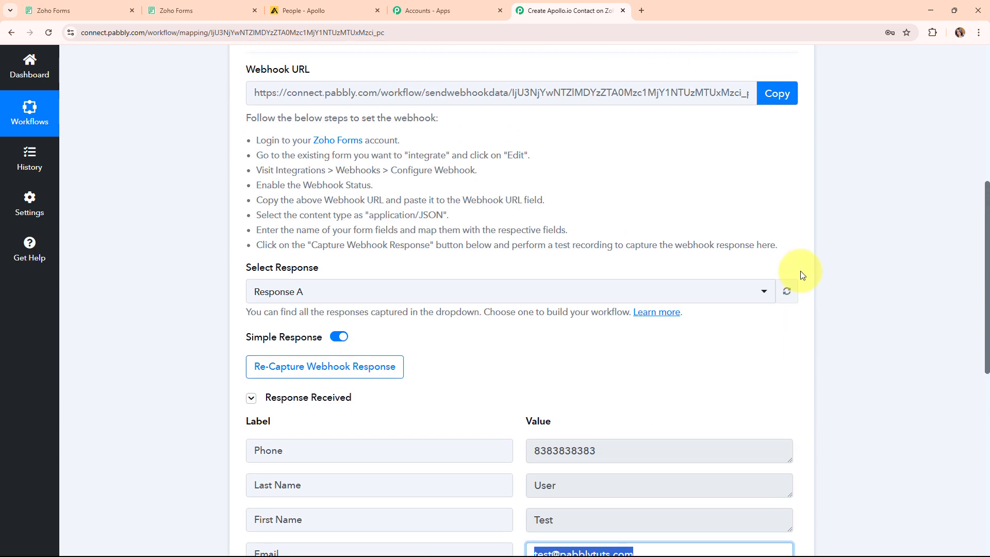
scroll(801, 275, up, 5)
click(793, 260)
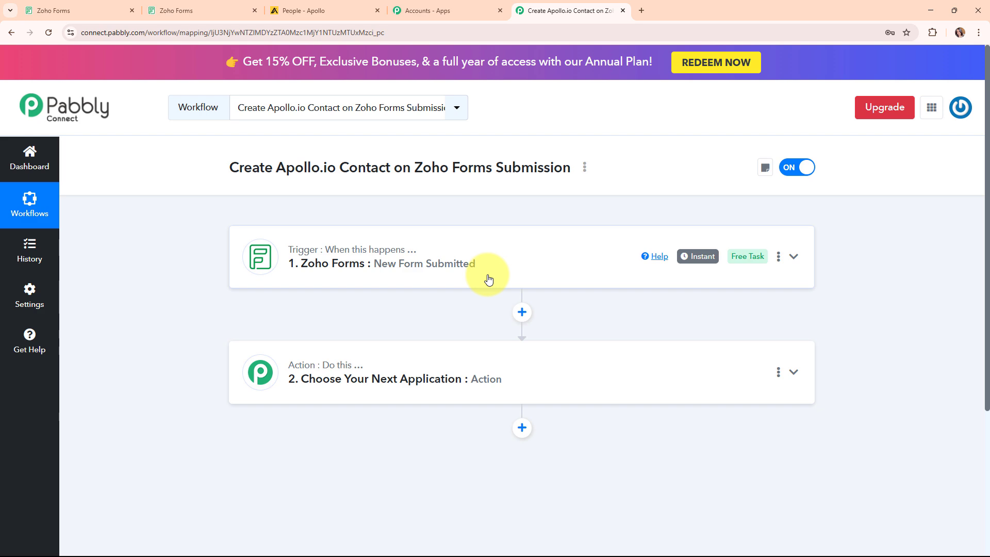
Set the action step to Apollo's Create Contact event and begin connecting an Apollo account
click(521, 387)
click(366, 266)
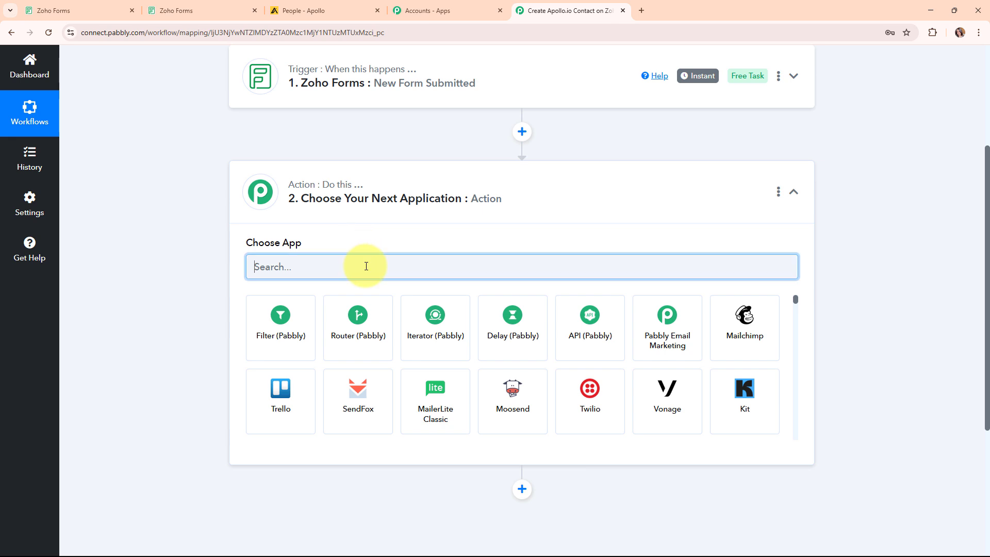
text(apoll)
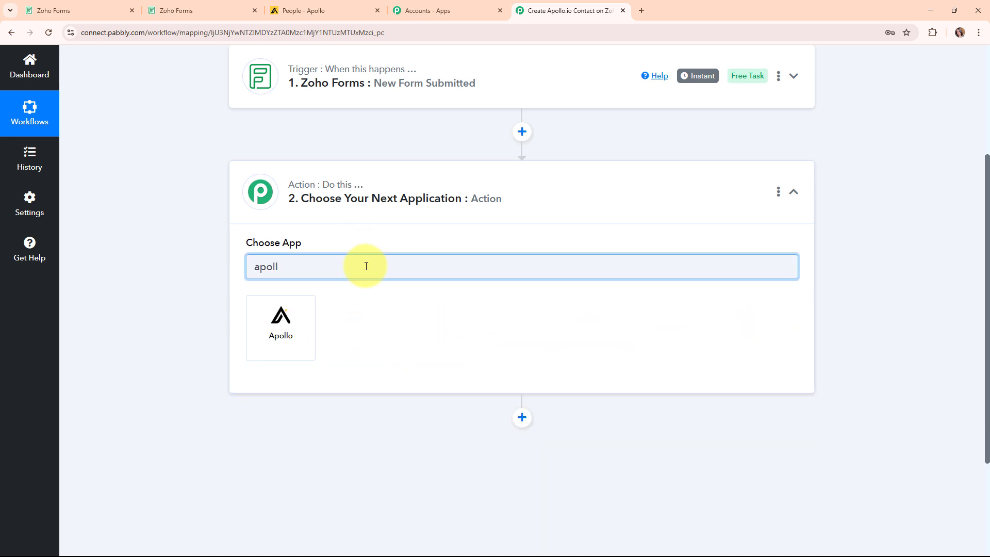
click(273, 334)
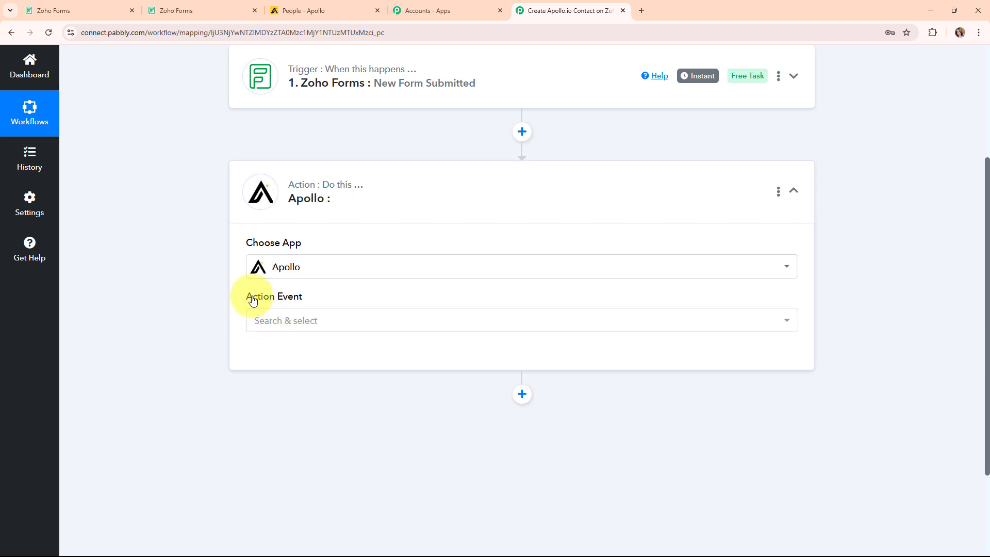
click(404, 318)
click(330, 178)
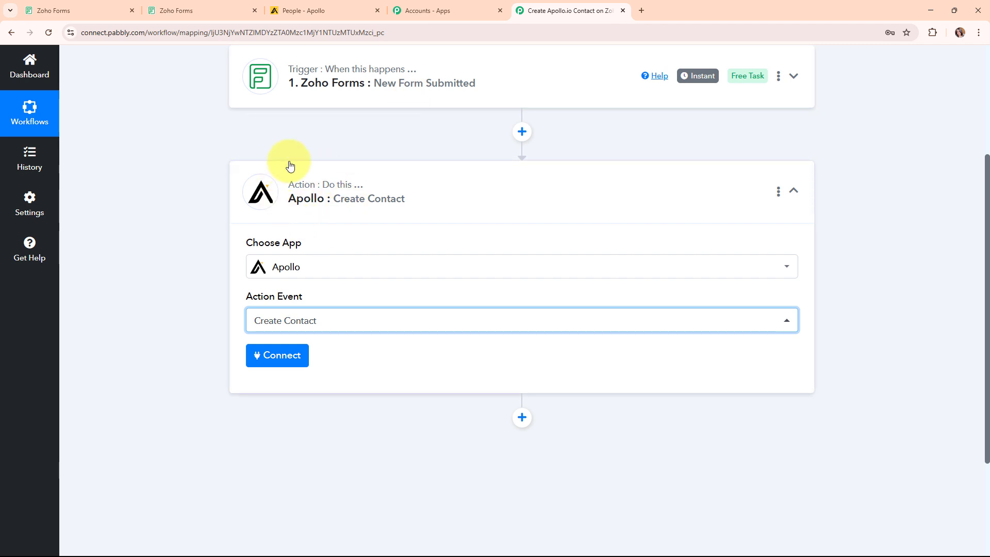
click(260, 358)
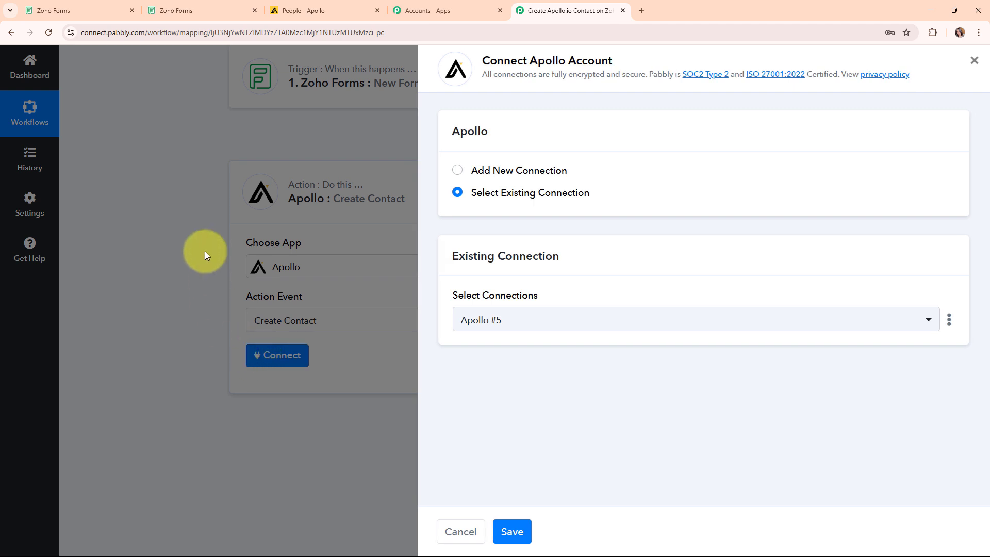
Choose Add New Connection (Apollo #6) and follow the API key link to Apollo's API page
click(458, 172)
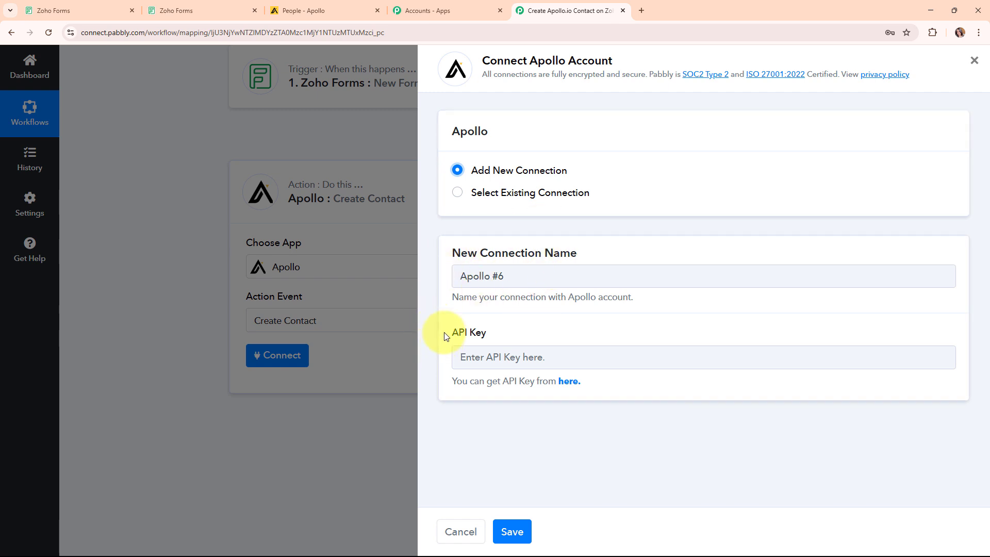
drag(446, 336, 508, 336)
click(507, 335)
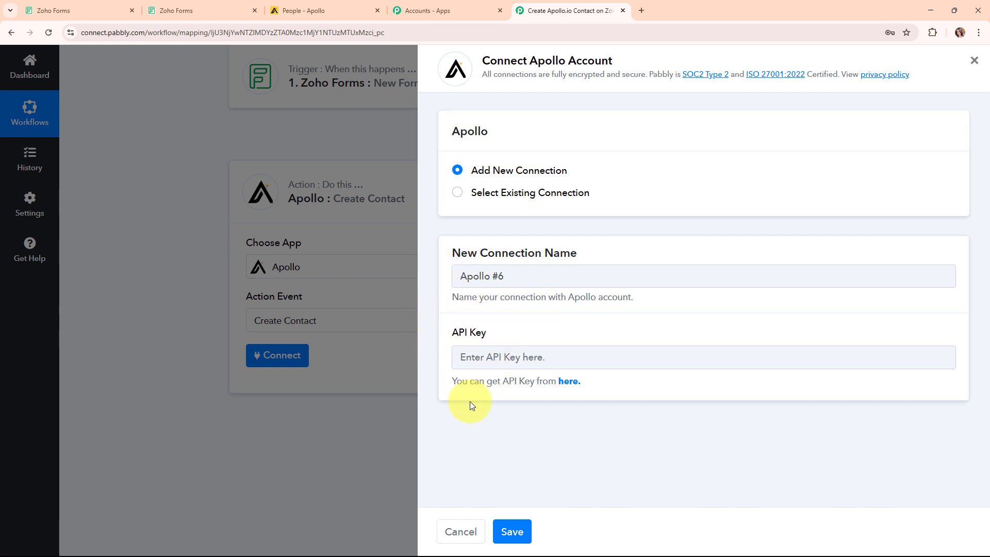
drag(450, 382, 586, 390)
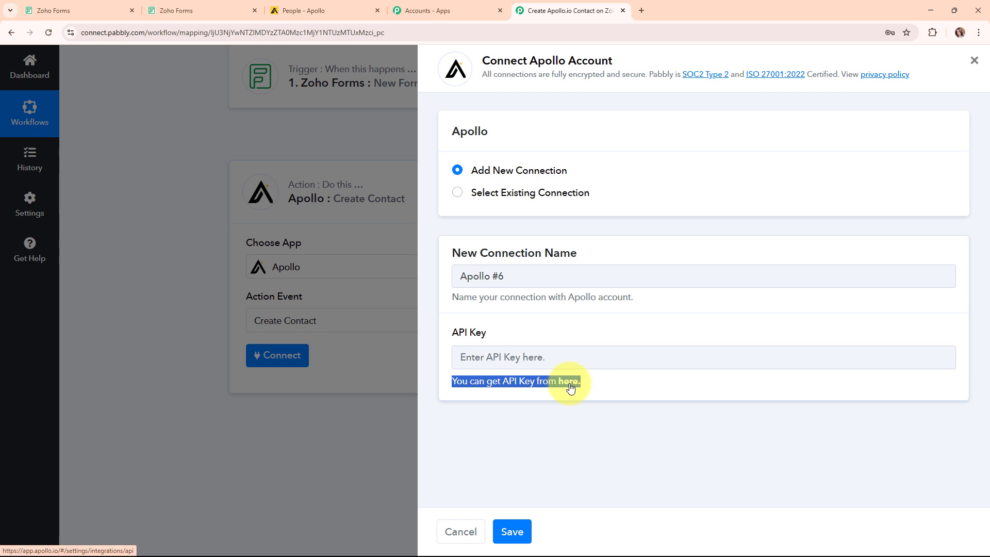
click(571, 387)
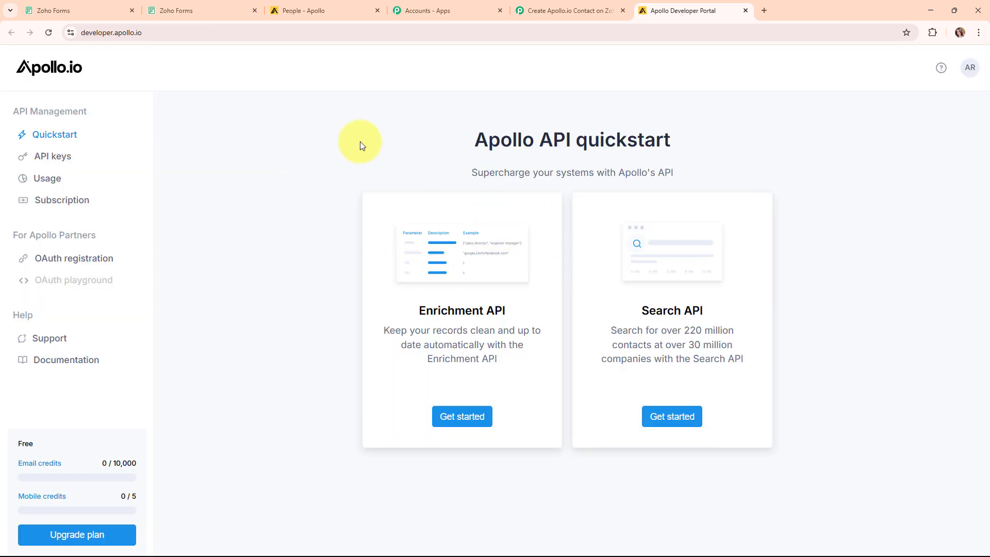
Copy the New Lead API key from the Apollo Developer Portal's API keys list
click(27, 157)
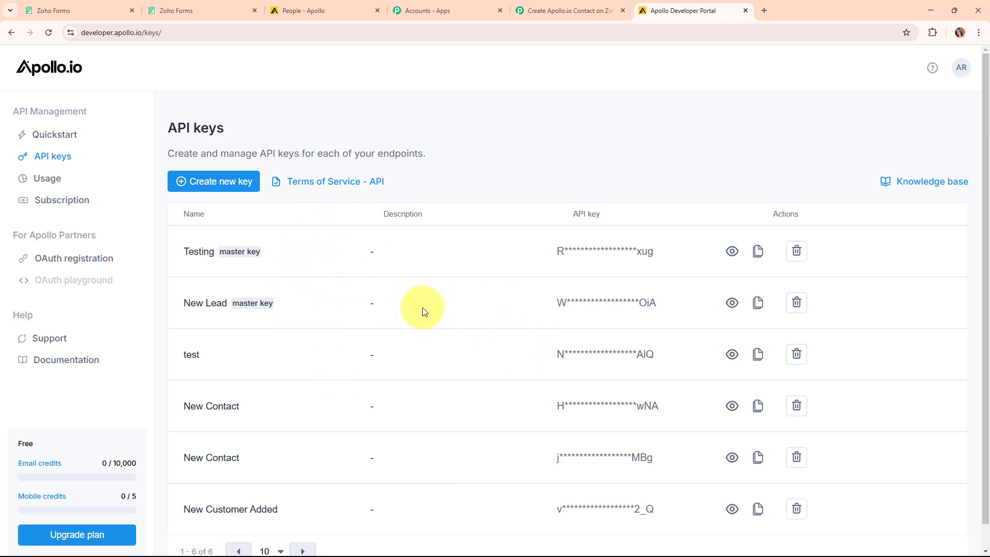
drag(181, 304, 252, 306)
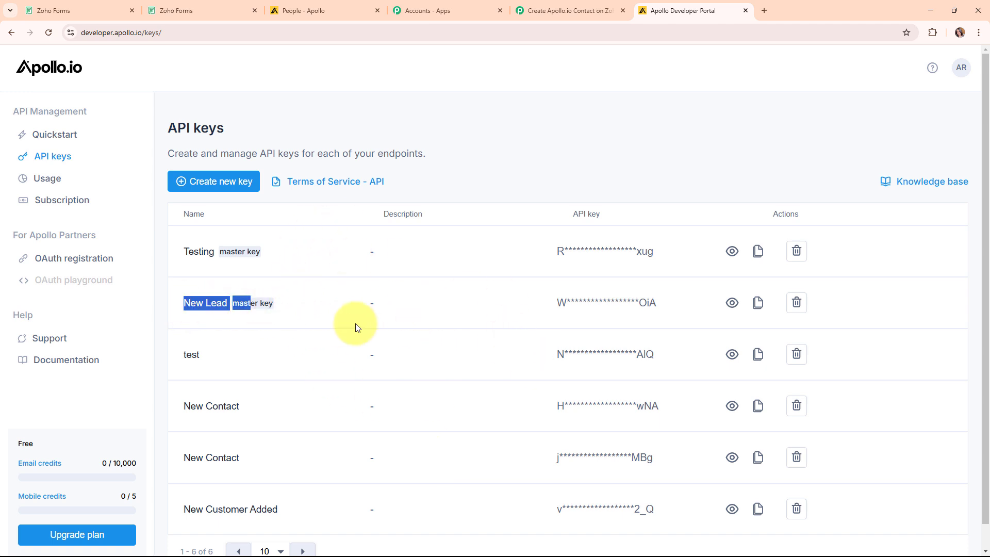
click(289, 296)
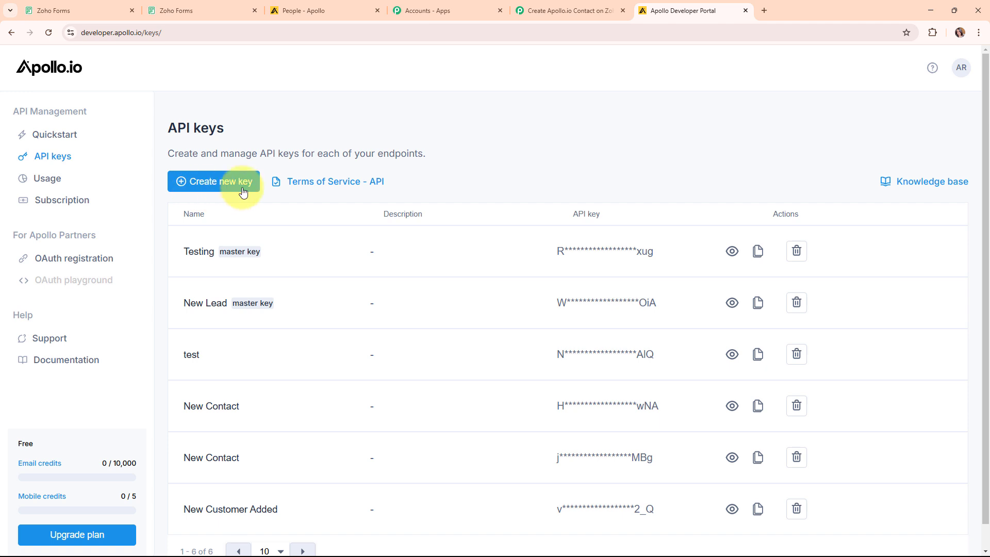
click(760, 306)
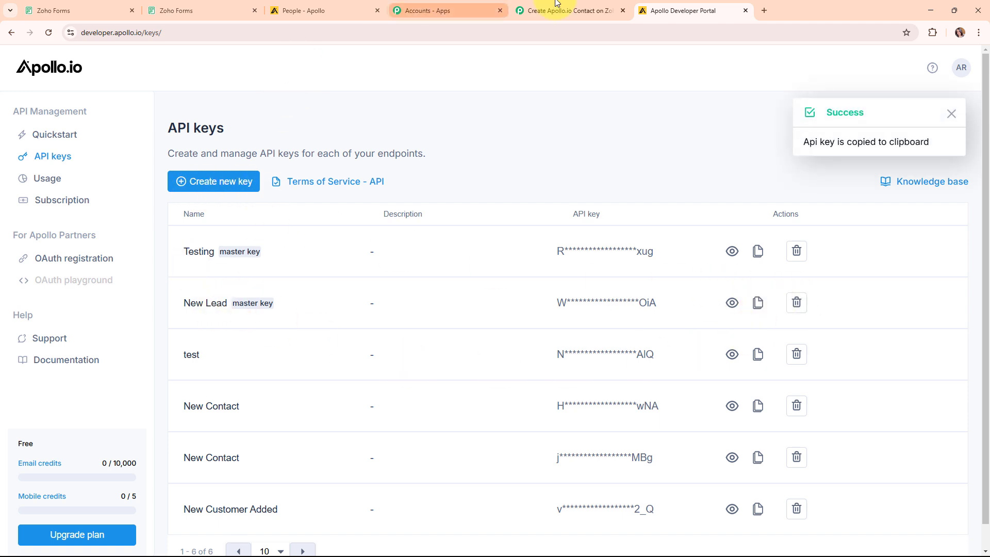
Paste the key into the Pabbly Apollo connection's API Key field and save the connection
click(578, 8)
click(508, 359)
right_click(507, 357)
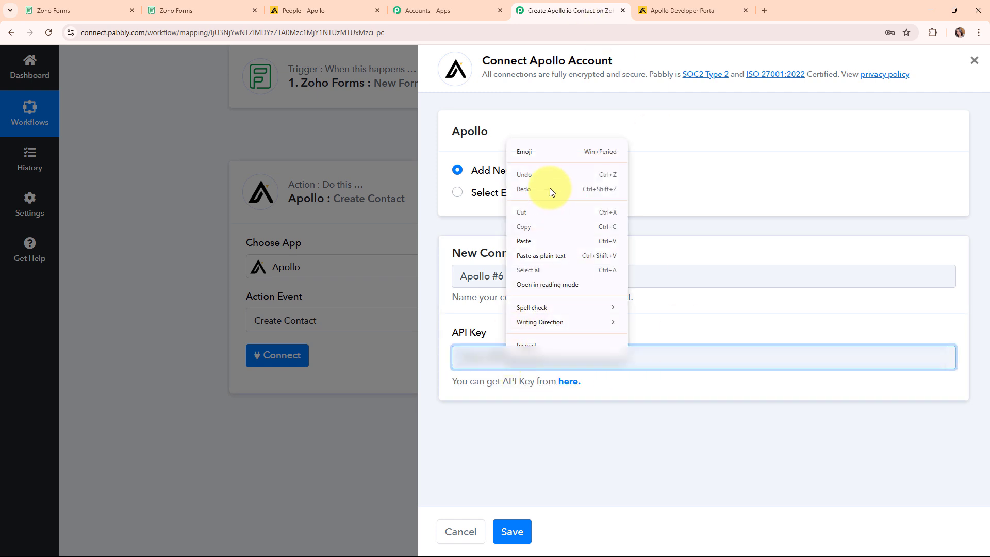
click(555, 241)
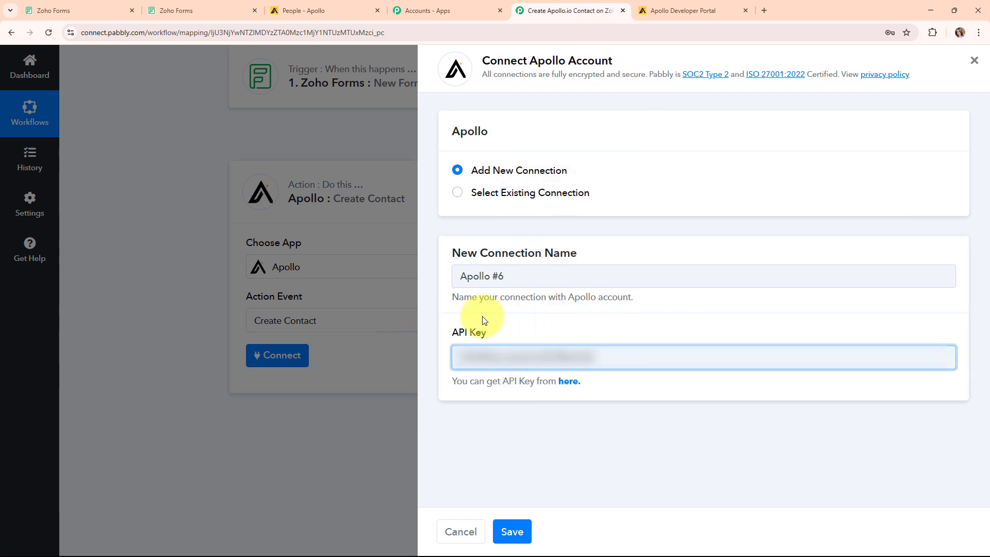
click(513, 532)
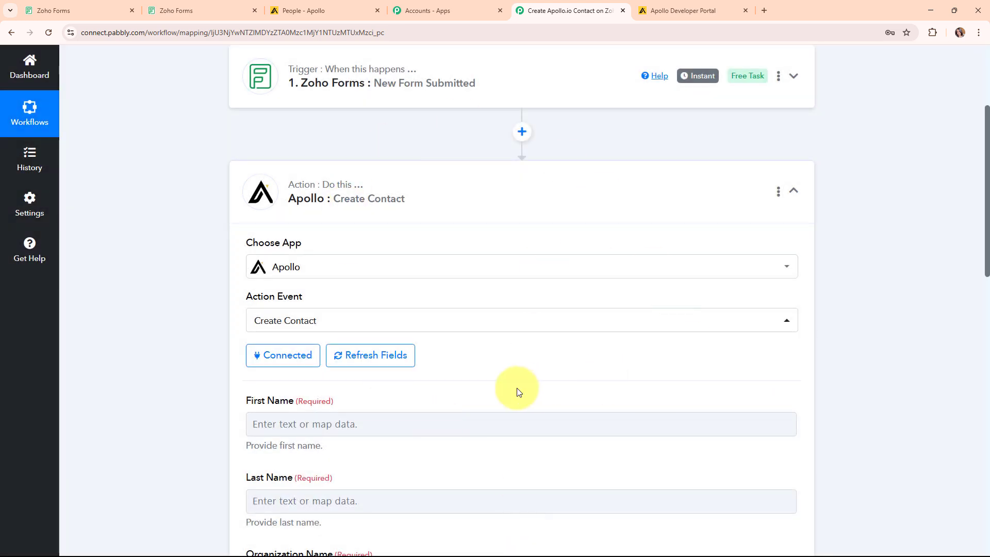
Map the Zoho form's First Name and Last Name into the Apollo contact's name fields
scroll(564, 360, down, 4)
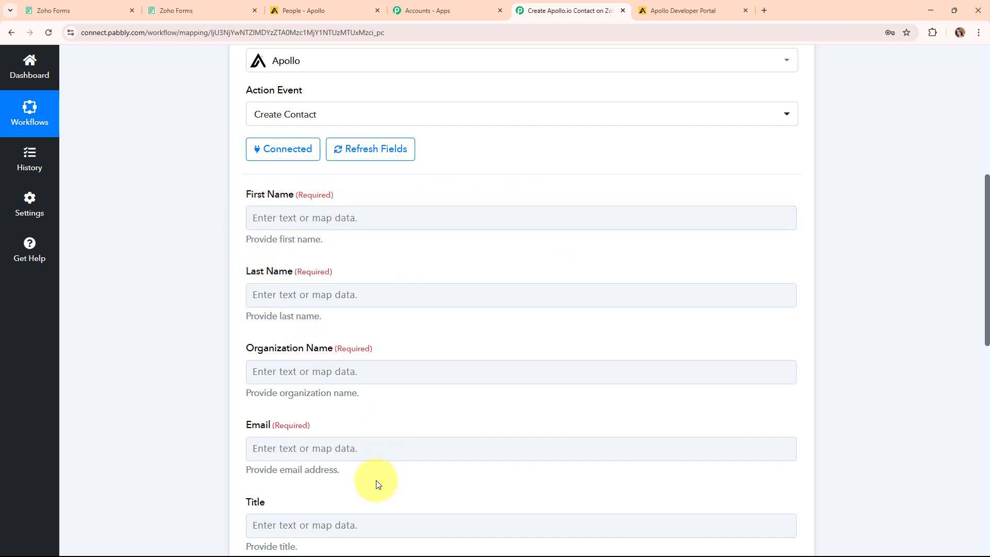
click(286, 223)
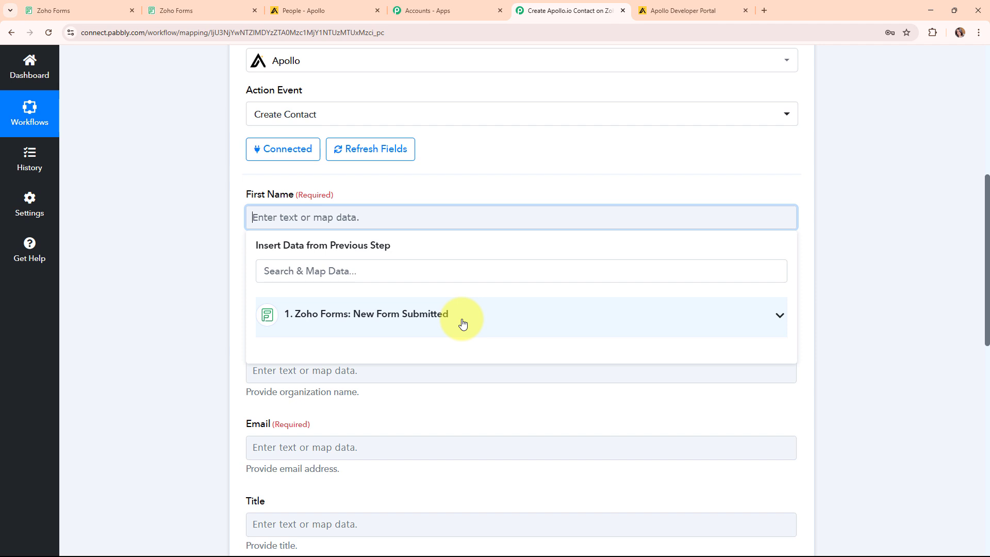
click(462, 323)
click(474, 405)
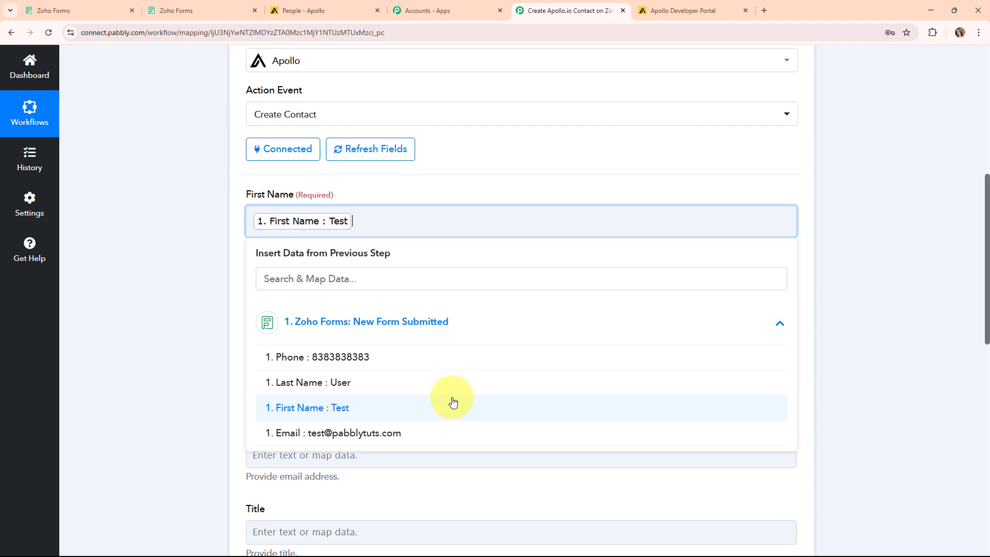
click(215, 307)
scroll(471, 292, down, 1)
click(354, 249)
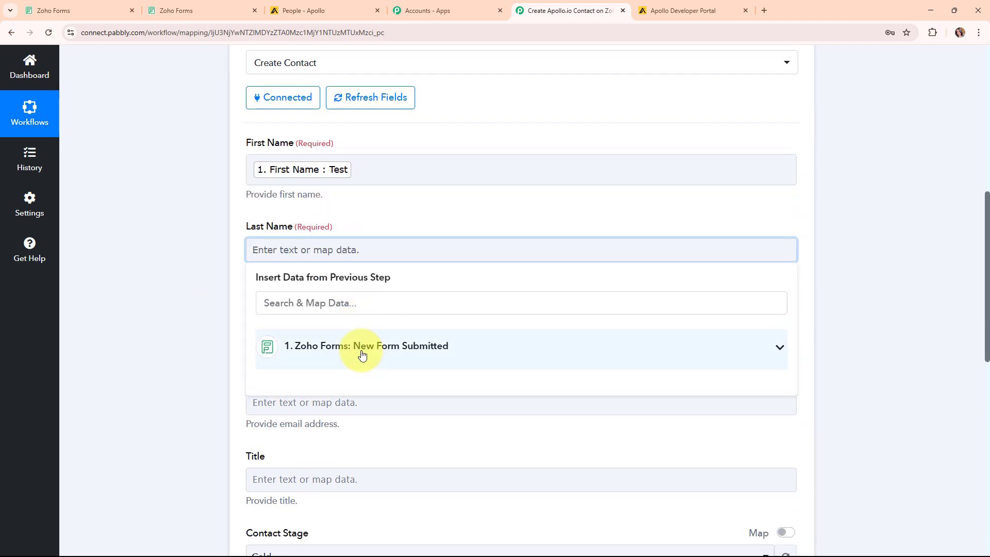
click(365, 347)
click(363, 408)
Enter ABC Company as Organization Name and map the form's Email into Email
scroll(330, 309, down, 1)
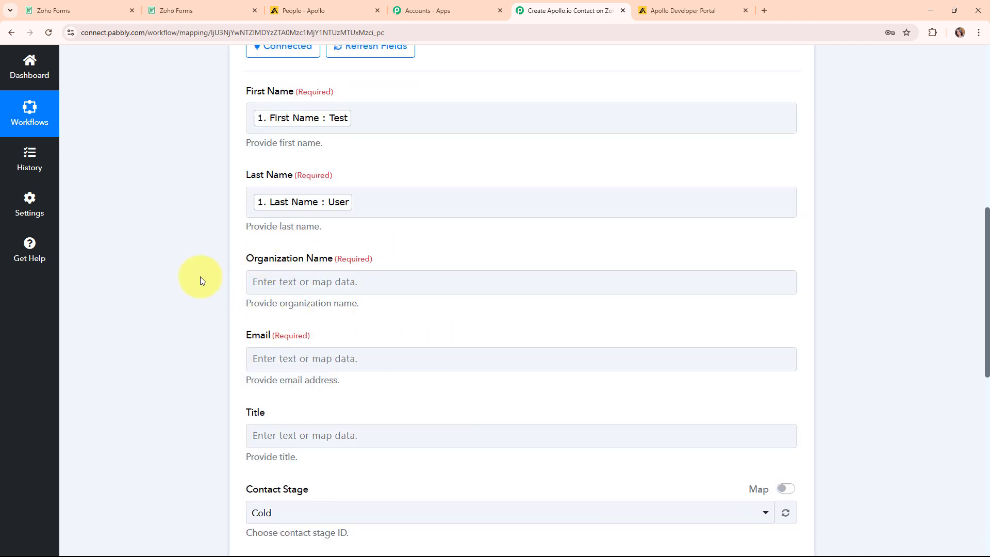
click(294, 285)
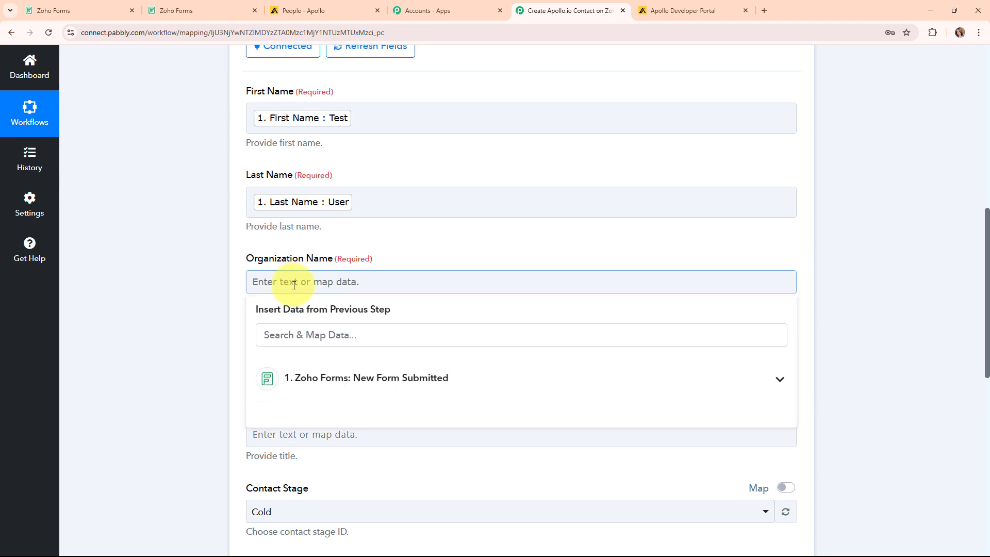
text(ABC Company)
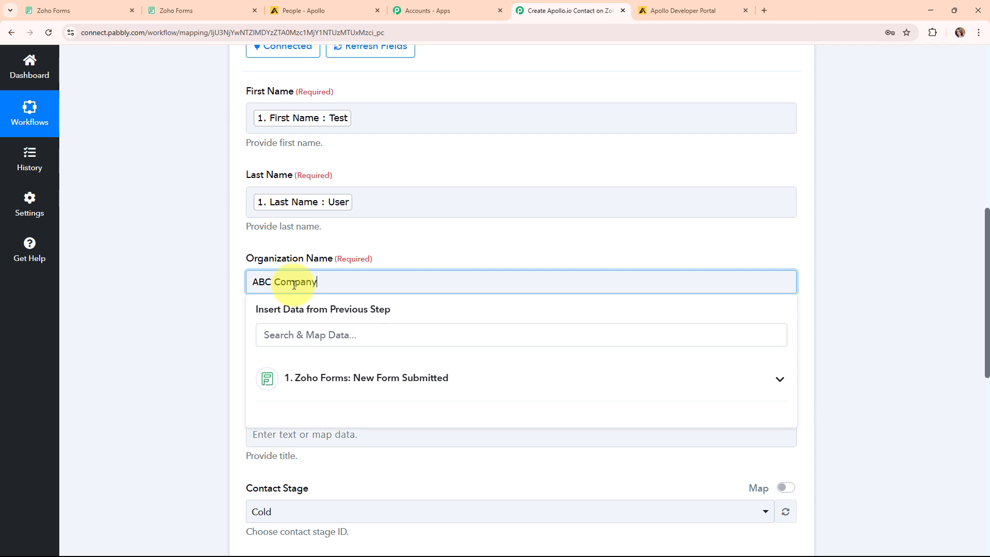
click(193, 269)
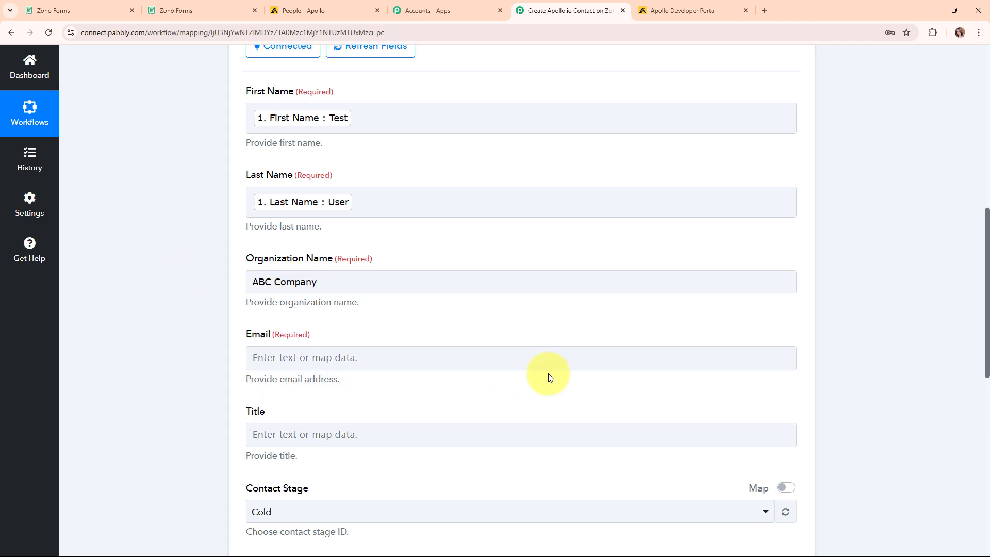
click(315, 202)
scroll(531, 280, down, 3)
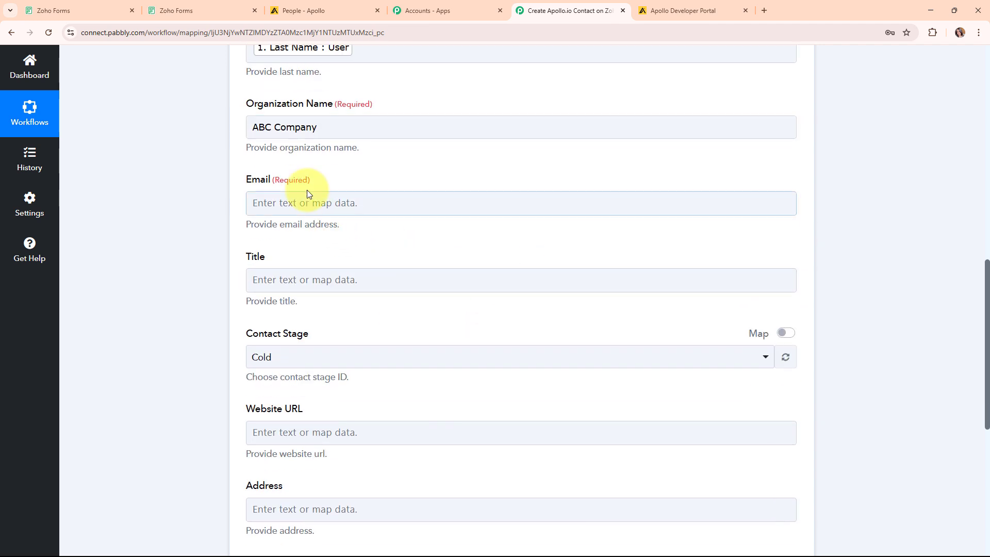
click(315, 204)
click(316, 299)
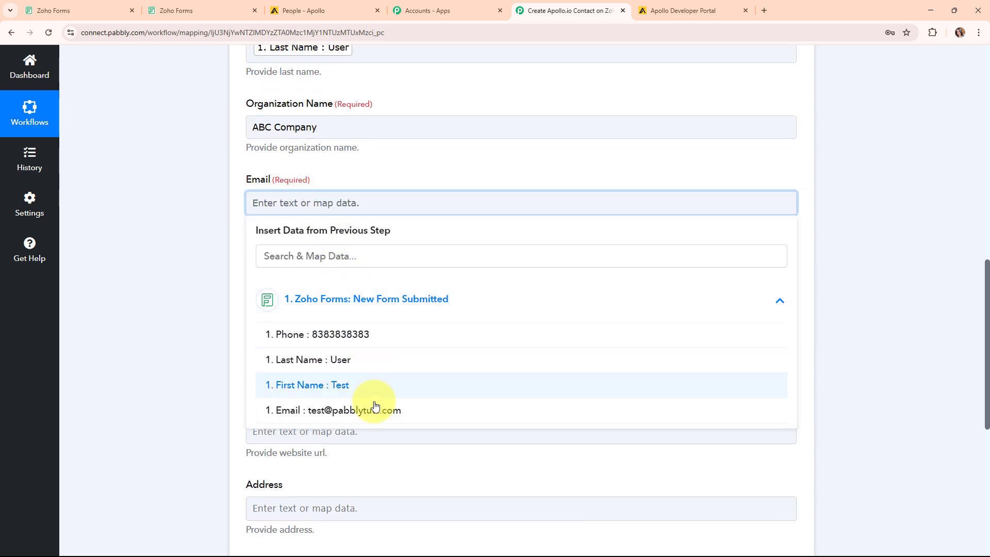
click(372, 407)
click(203, 338)
scroll(635, 334, down, 3)
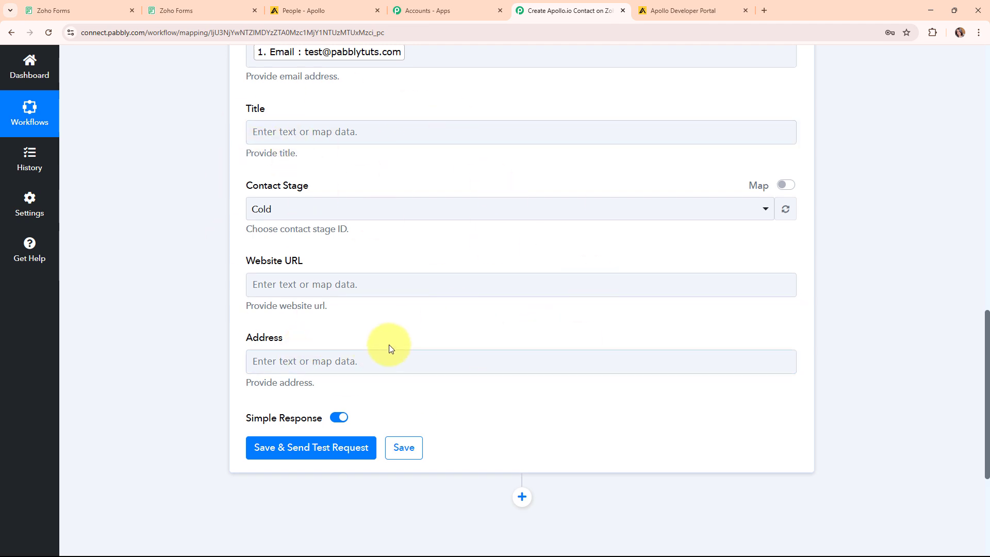
Change the contact stage from Cold to Interested and save the step with a test request
click(277, 281)
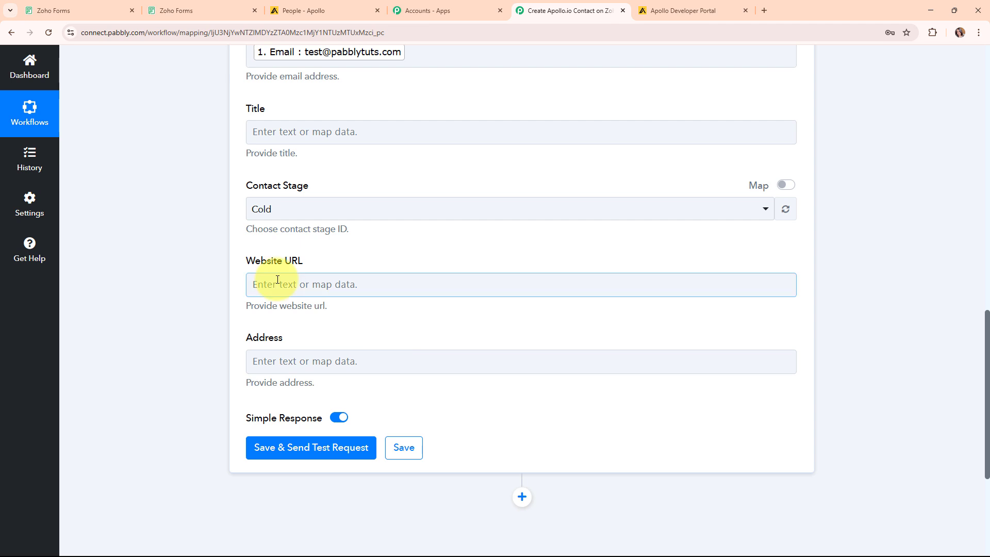
click(201, 306)
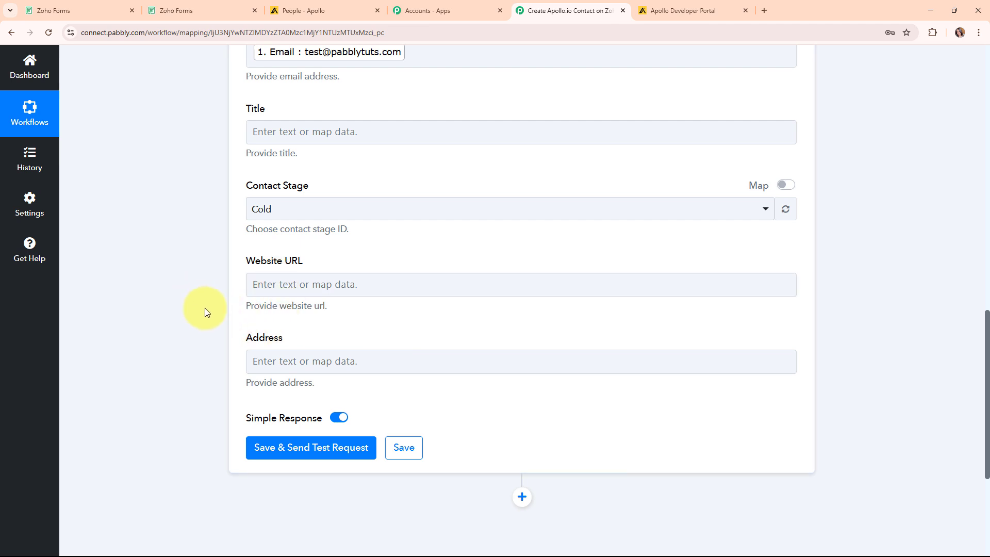
click(432, 211)
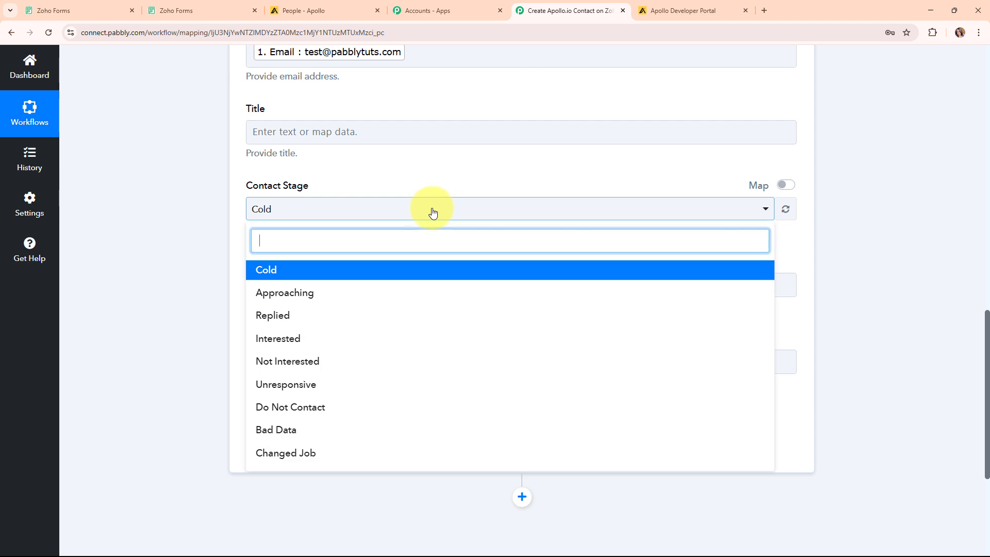
click(423, 340)
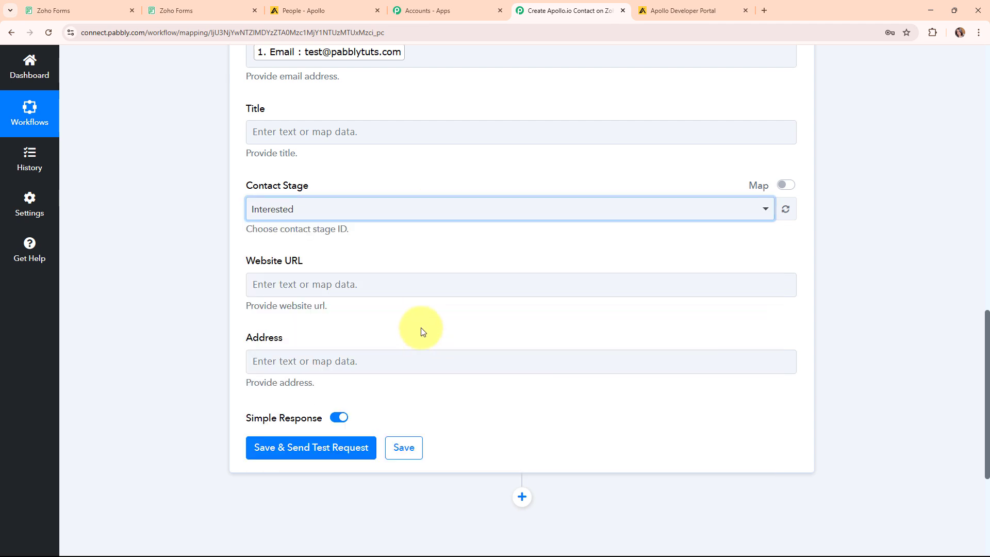
scroll(617, 317, down, 1)
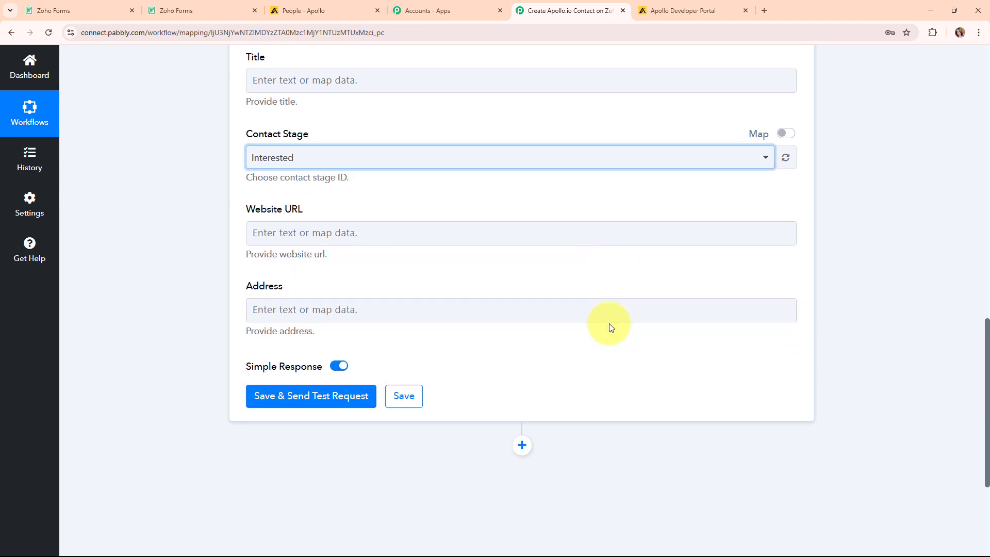
click(310, 396)
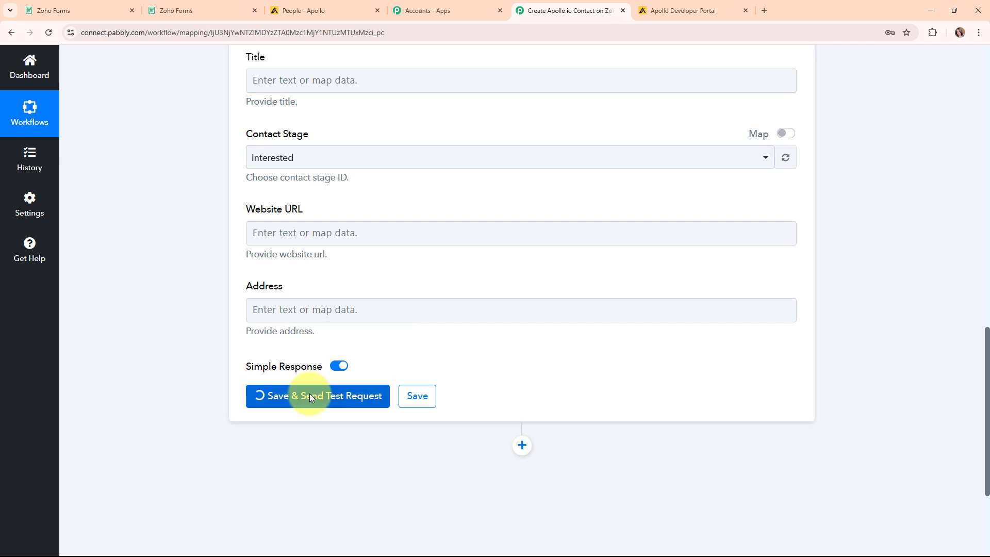
Review the test response confirming Test User was created, then collapse the Apollo Create Contact step
click(285, 392)
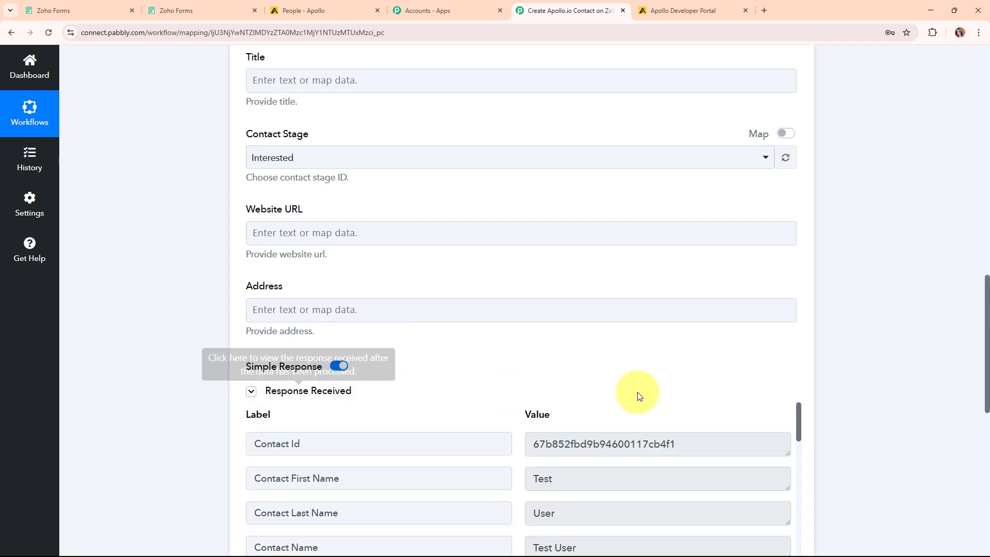
scroll(858, 365, down, 9)
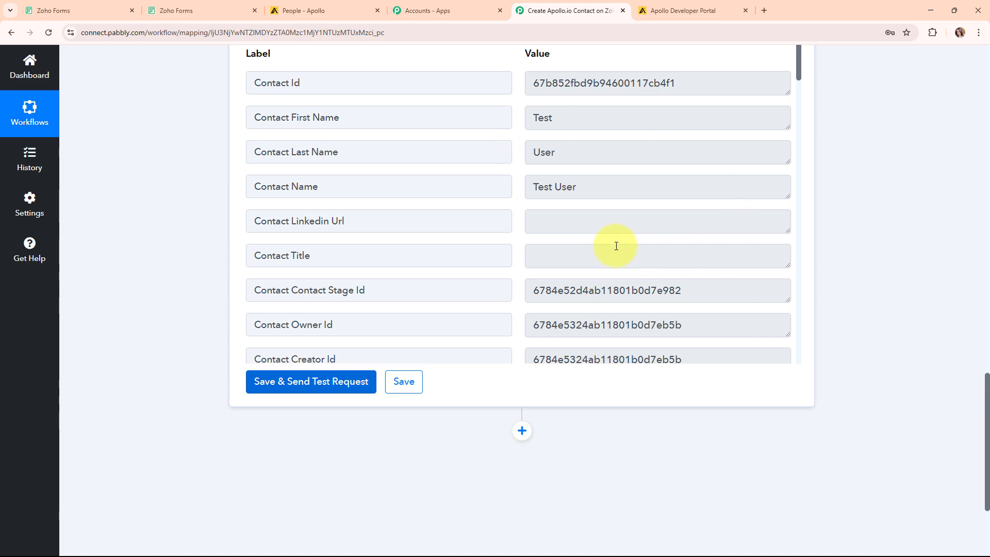
scroll(879, 290, up, 15)
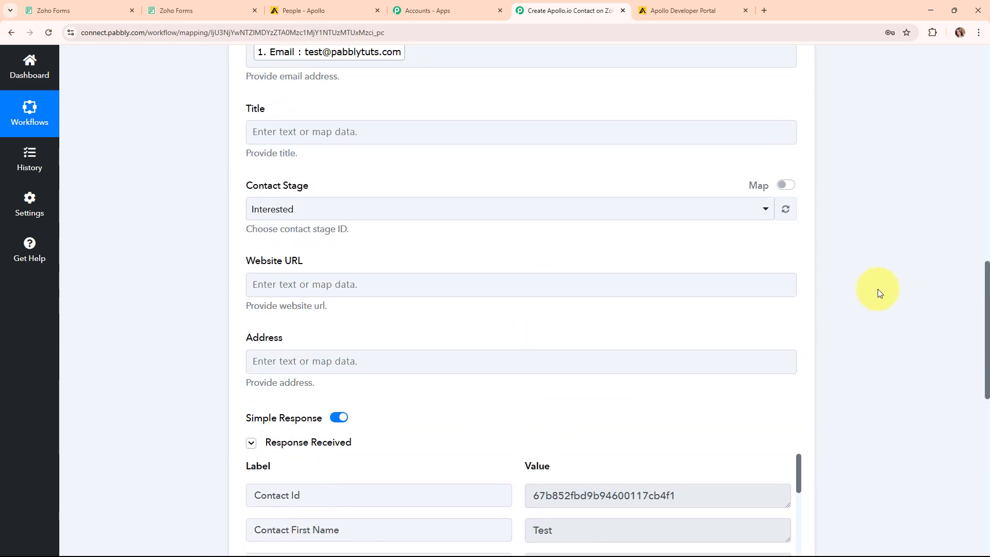
scroll(877, 289, up, 3)
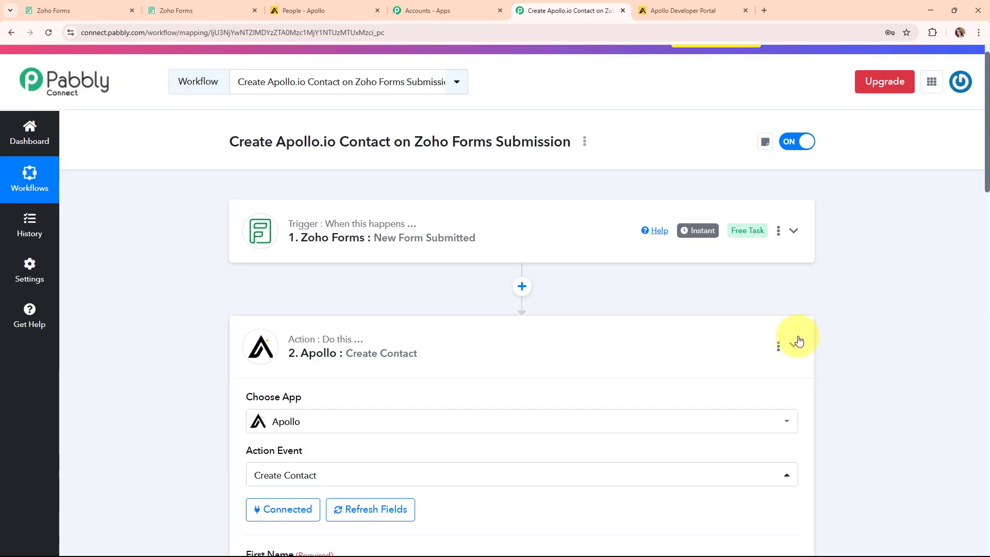
click(794, 343)
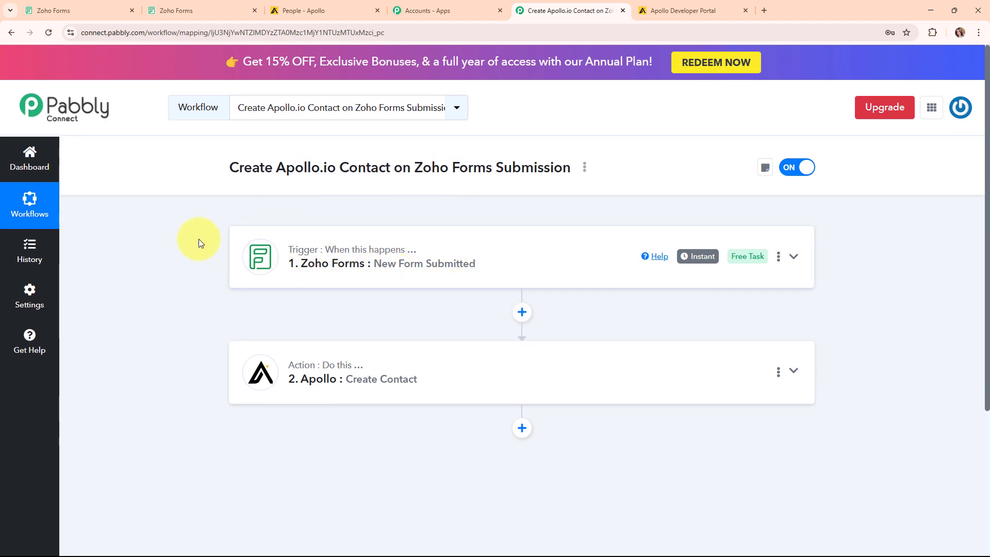
Reload Apollo's People list to find Test User at ABC Company, then go back to Pabbly
click(312, 11)
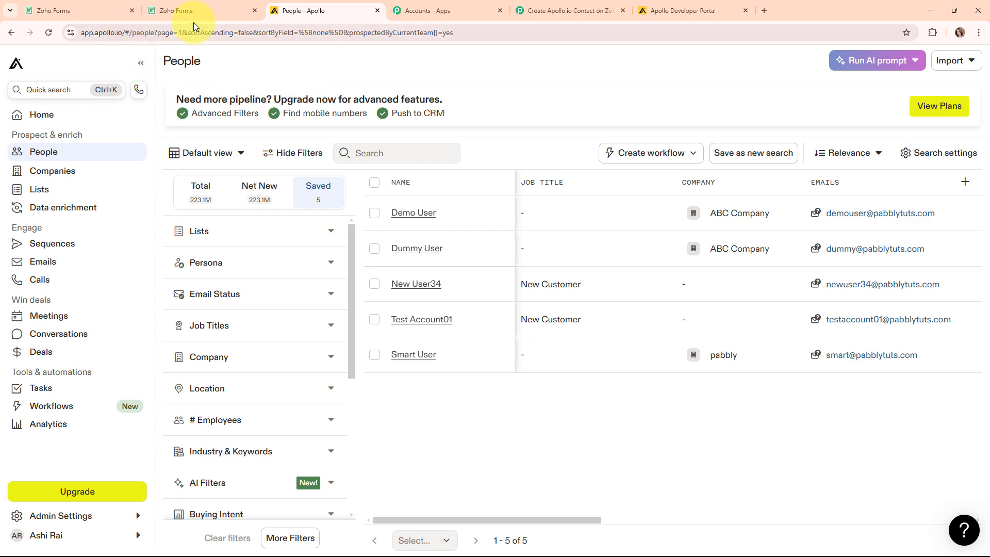
click(49, 33)
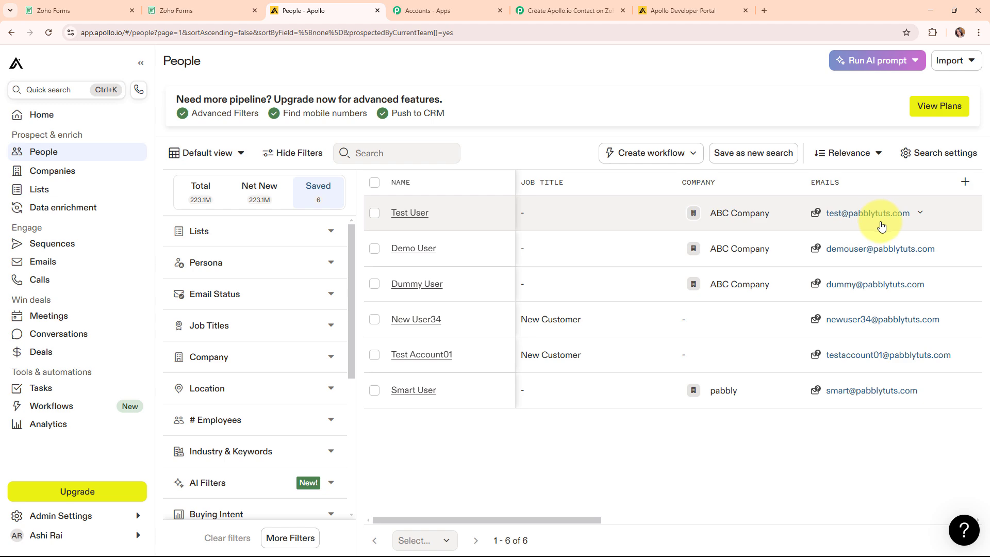
click(564, 6)
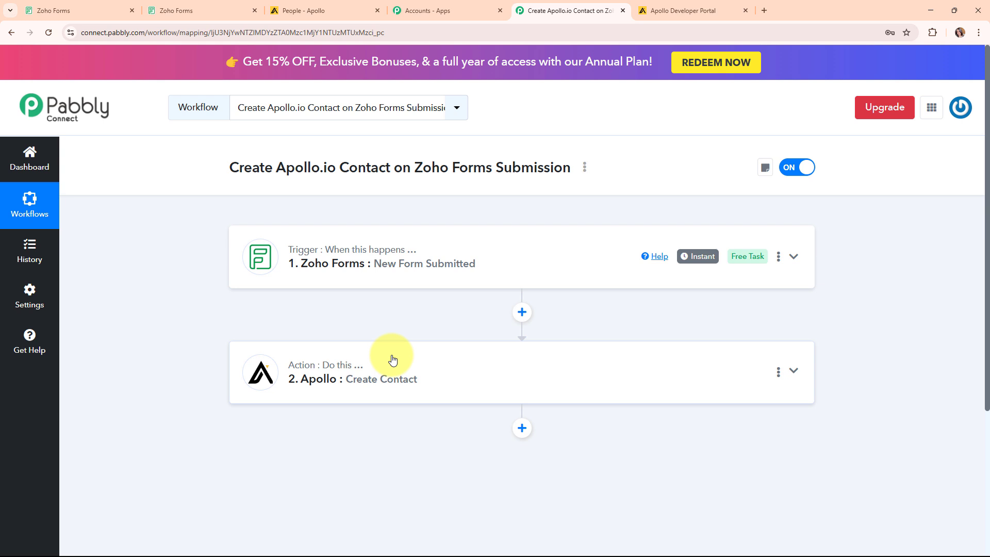
double_click(237, 166)
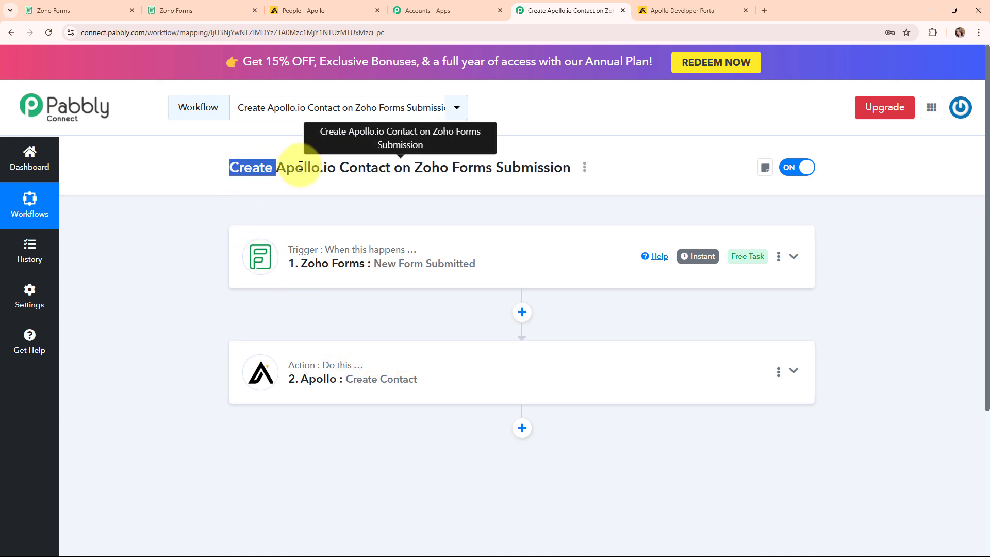
drag(301, 166, 576, 169)
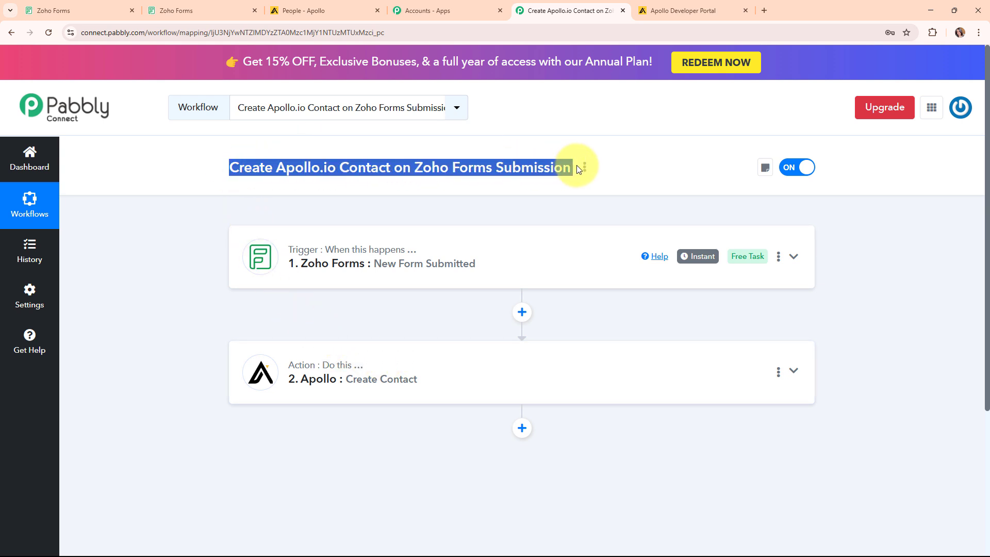